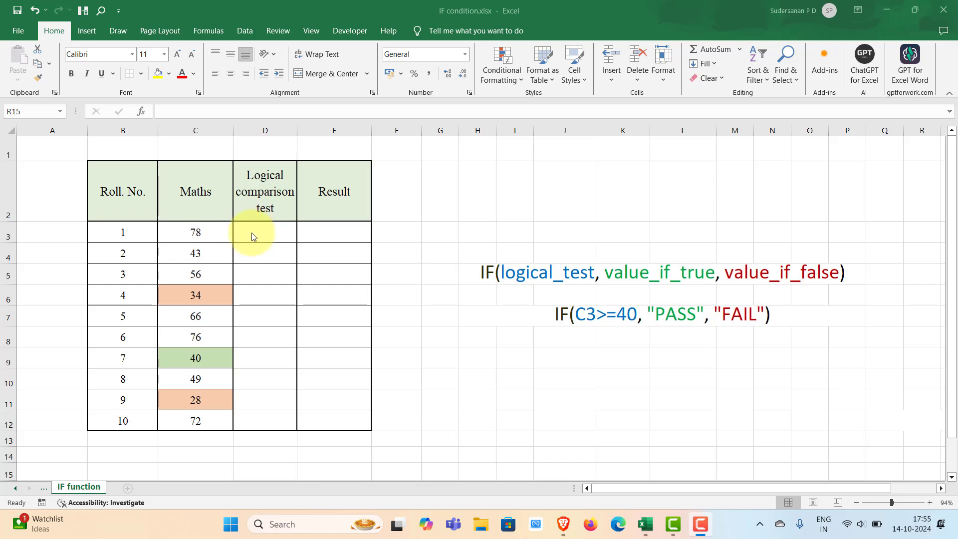
Enter the comparison =C3=40 in D3 and fill it down the Logical comparison test column to D12.
{"action": "double_click", "coordinate": [251, 235]}
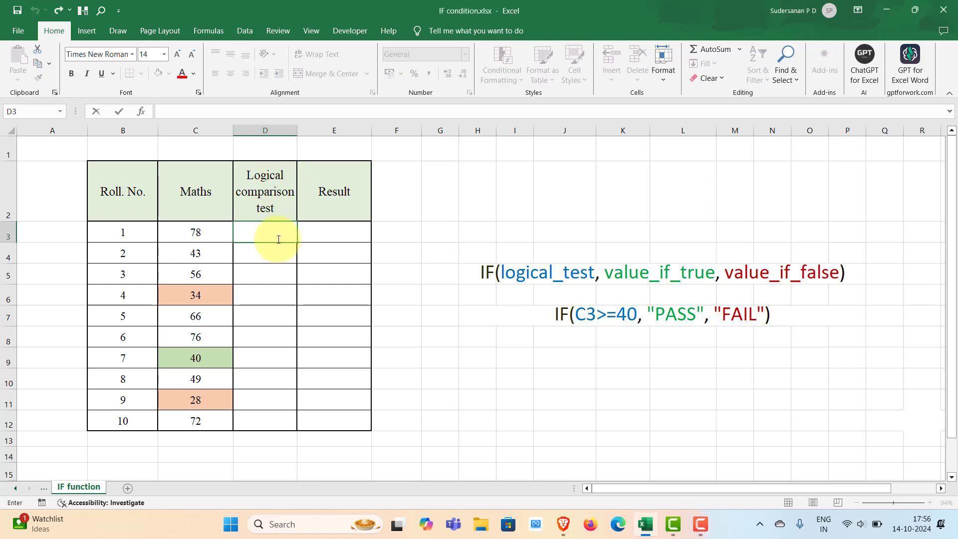
{"action": "type", "text": "="}
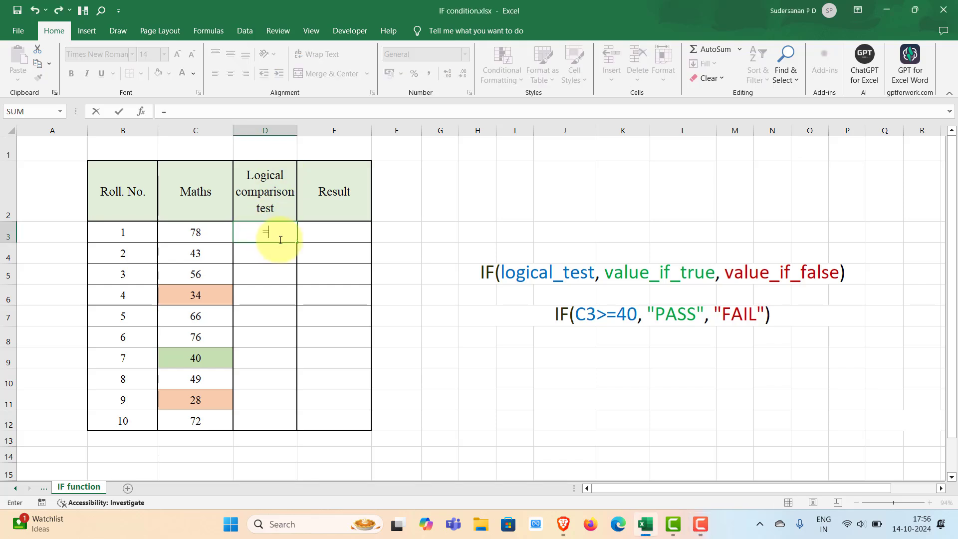
{"action": "left_click", "coordinate": [196, 234]}
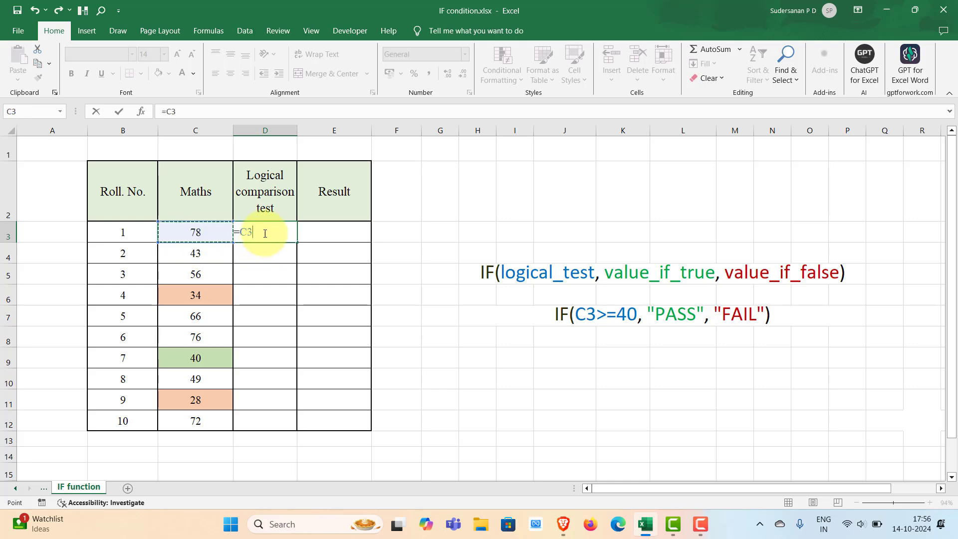
{"action": "type", "text": "=40"}
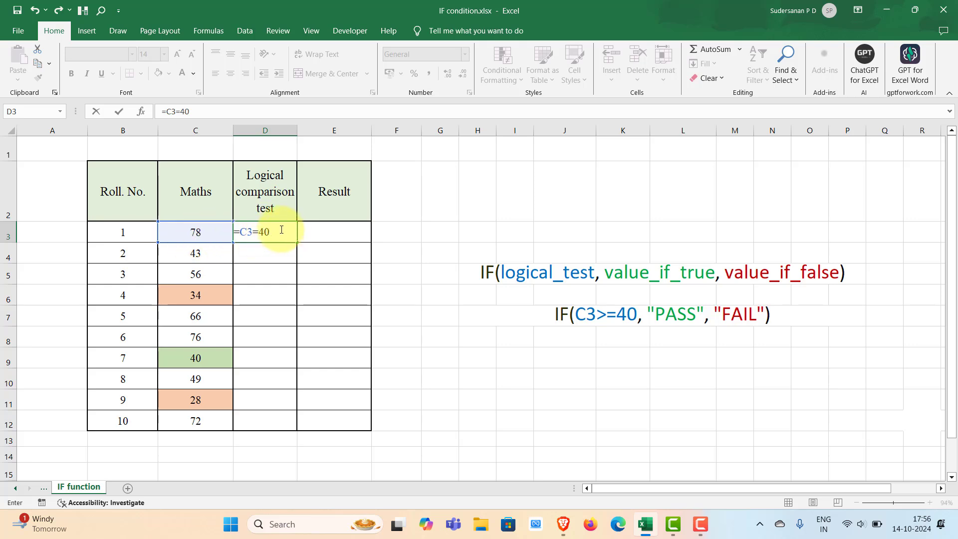
{"action": "key", "text": "Return"}
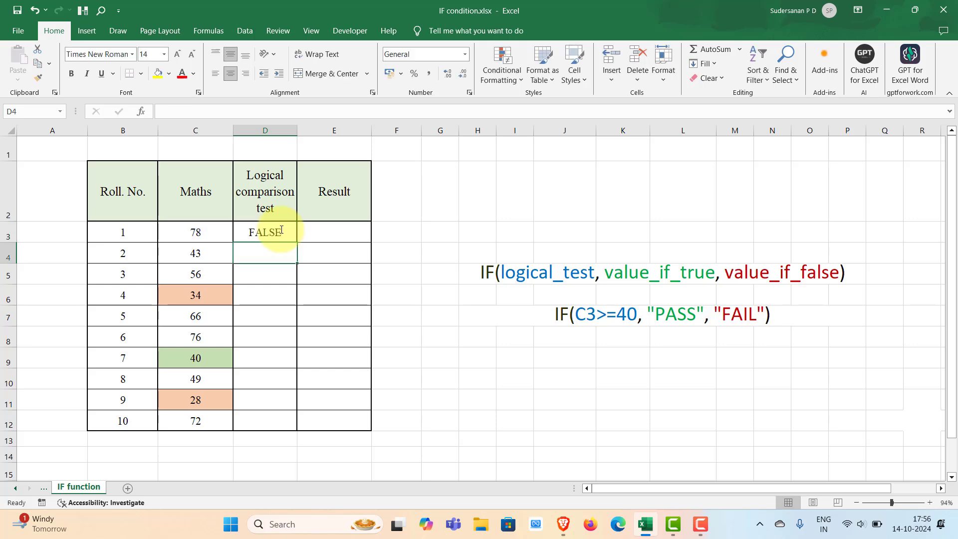
{"action": "left_click", "coordinate": [294, 235]}
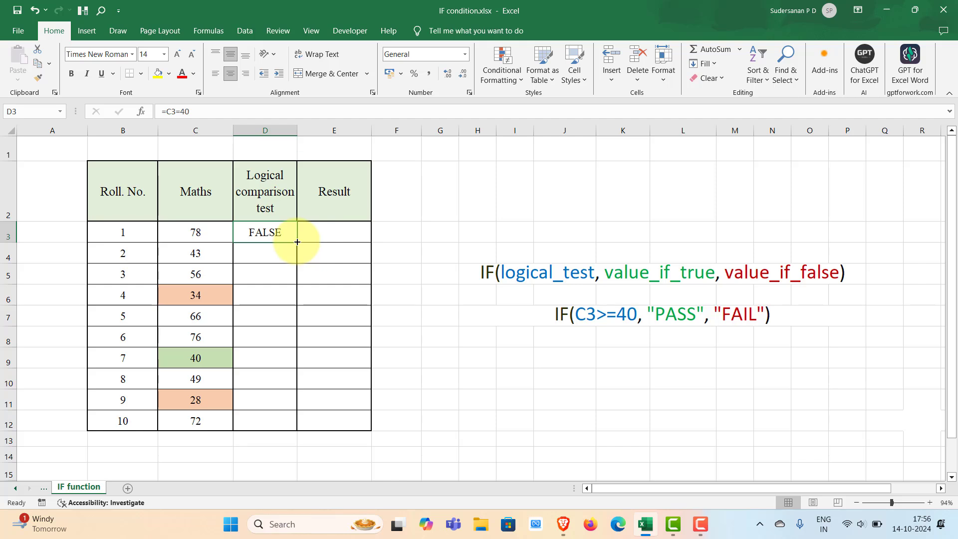
{"action": "double_click", "coordinate": [297, 242]}
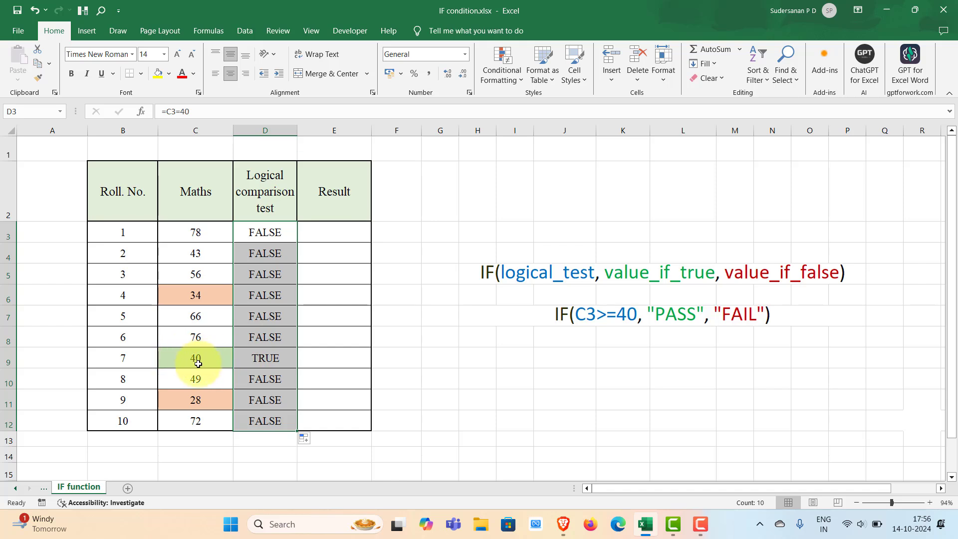
Clear the Logical comparison test column, enter =C3<40 in D3 and fill it down to D12.
{"action": "left_click", "coordinate": [276, 358]}
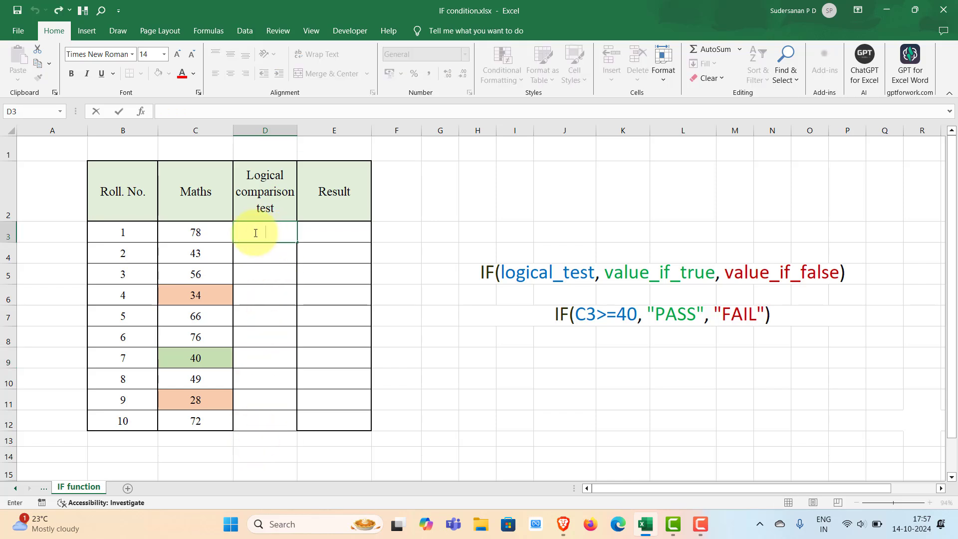
{"action": "type", "text": "="}
{"action": "left_click", "coordinate": [206, 230]}
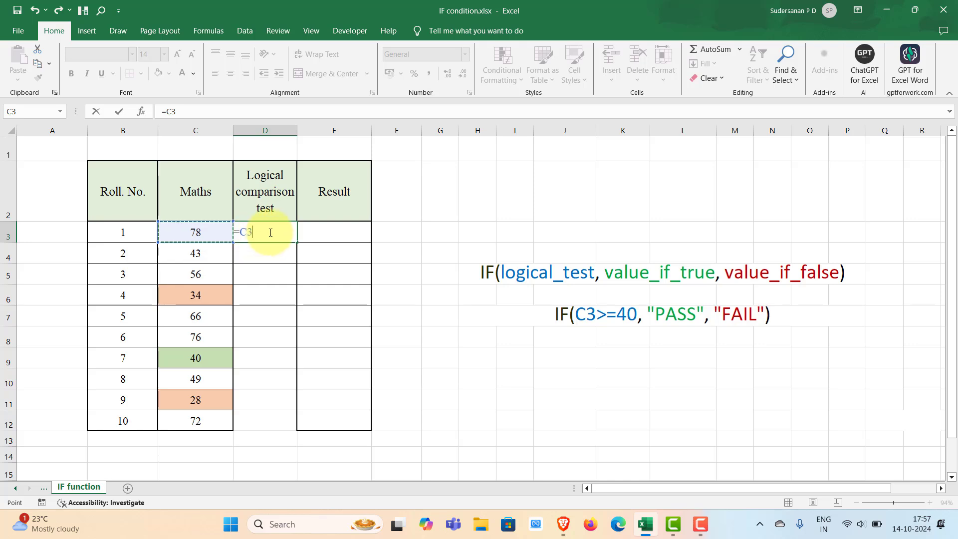
{"action": "type", "text": "<40"}
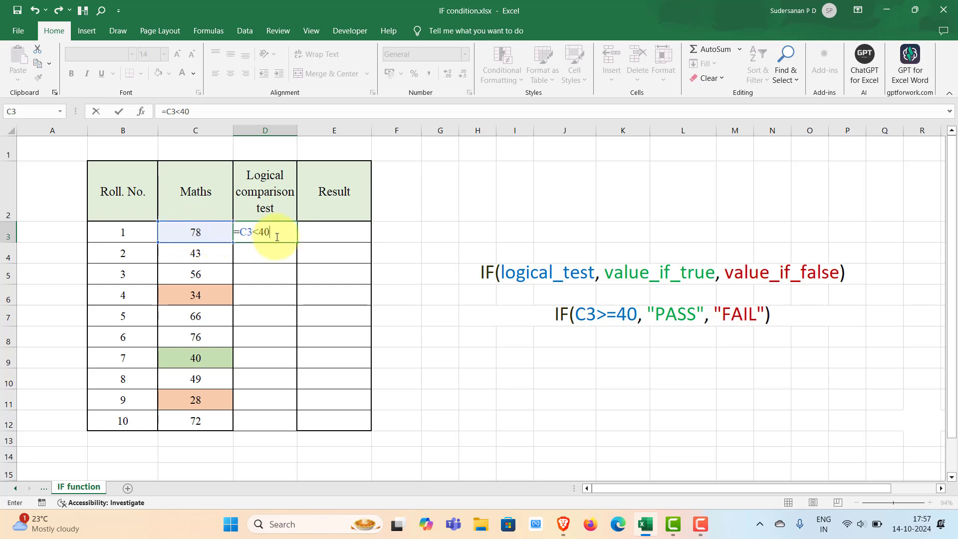
{"action": "key", "text": "Return"}
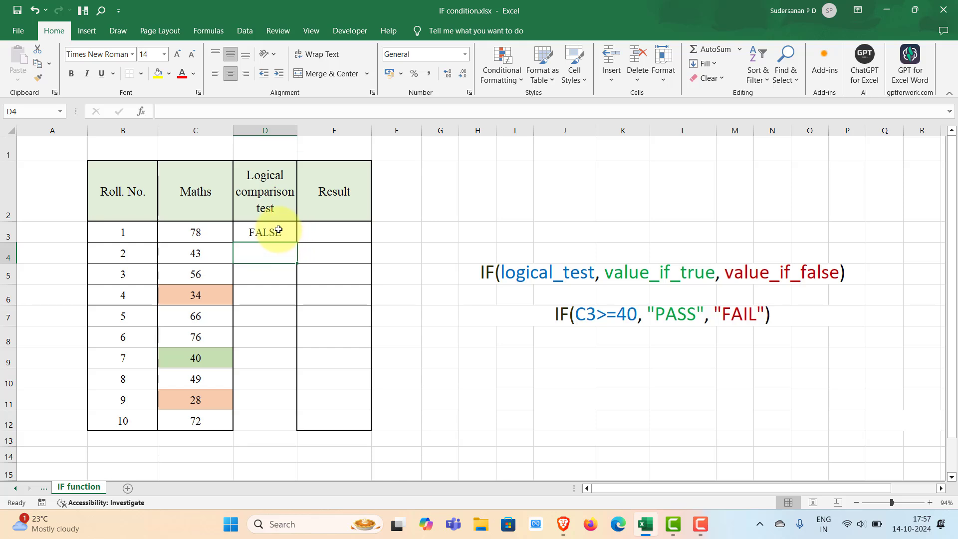
{"action": "left_click", "coordinate": [279, 232]}
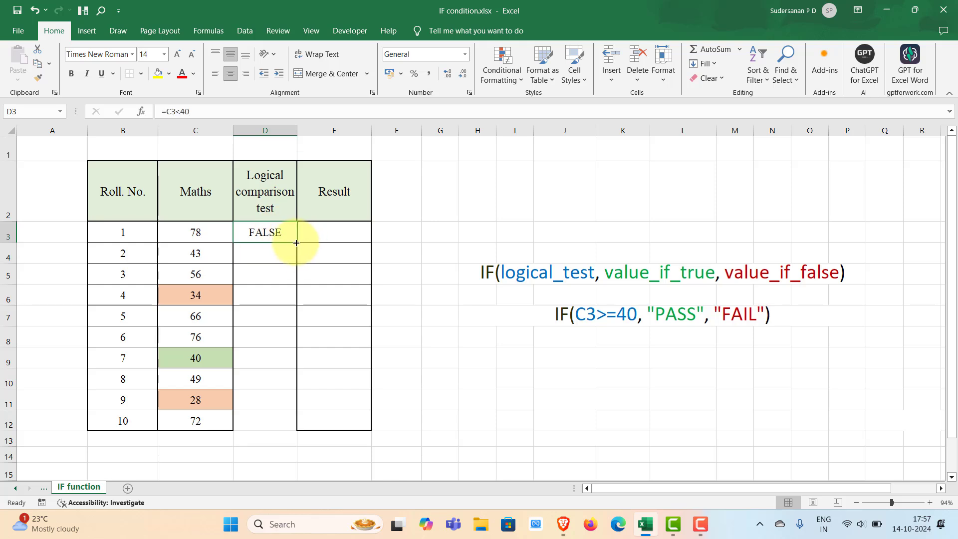
{"action": "double_click", "coordinate": [296, 243]}
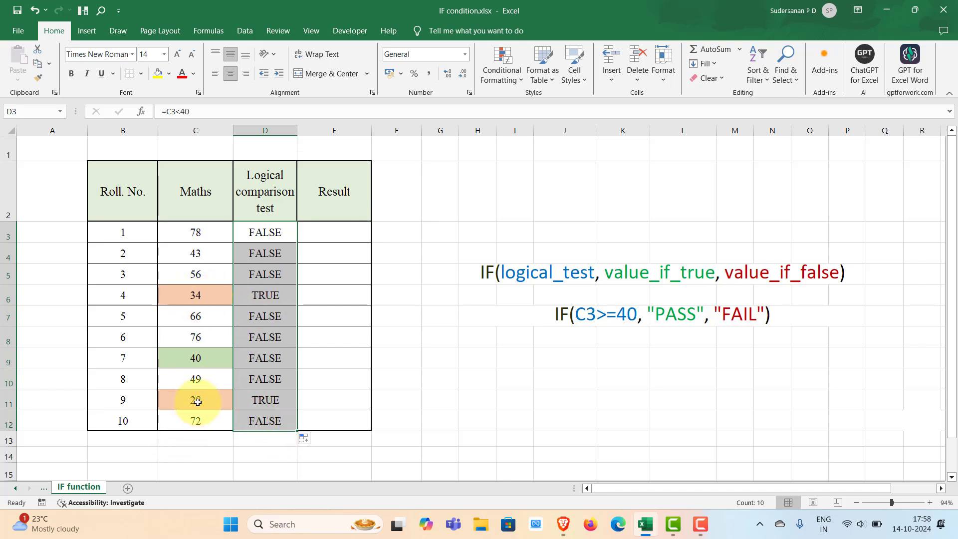
Replace the test column's contents with =C3<=40, entered in D3 and filled down to D12.
{"action": "left_click", "coordinate": [262, 233]}
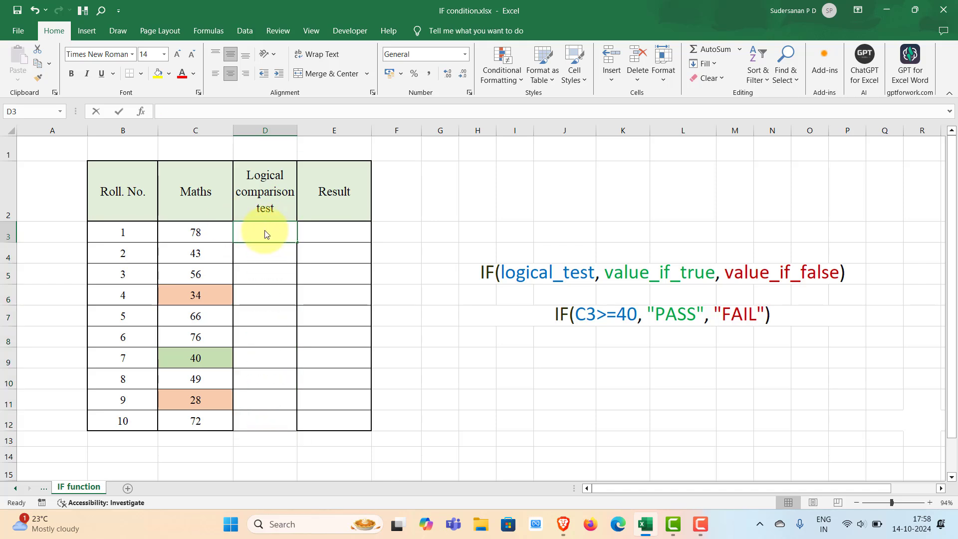
{"action": "double_click", "coordinate": [266, 233]}
{"action": "type", "text": "="}
{"action": "left_click", "coordinate": [208, 233]}
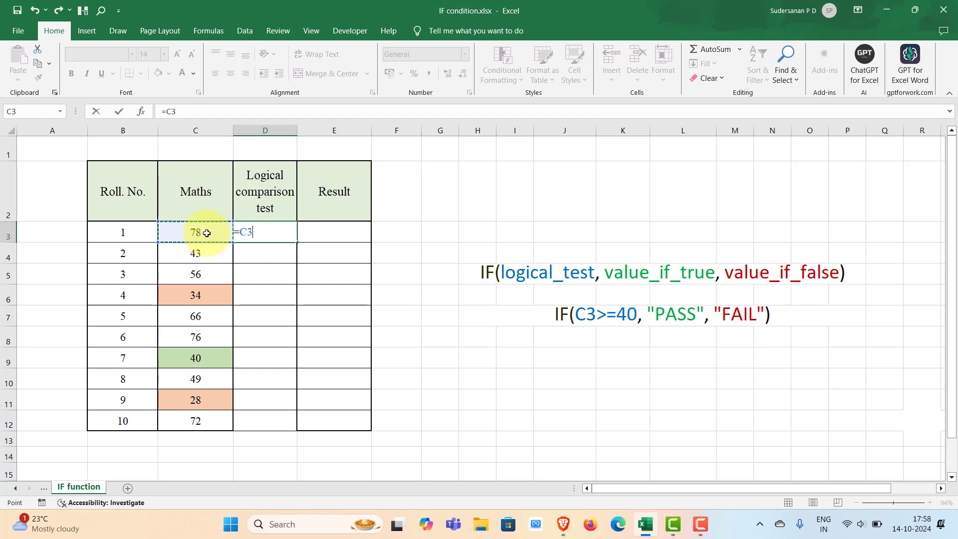
{"action": "type", "text": "<"}
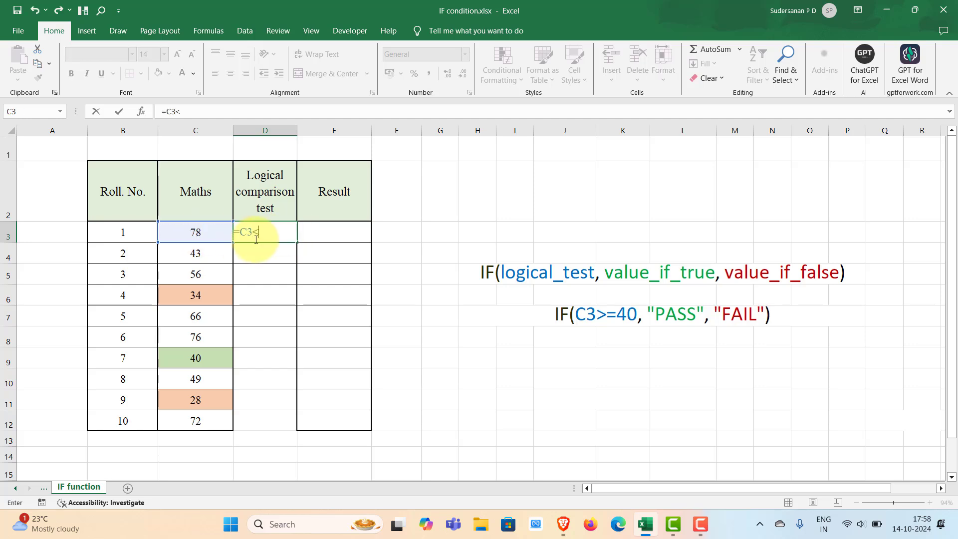
{"action": "type", "text": "=40"}
{"action": "key", "text": "Return"}
{"action": "left_click", "coordinate": [275, 235]}
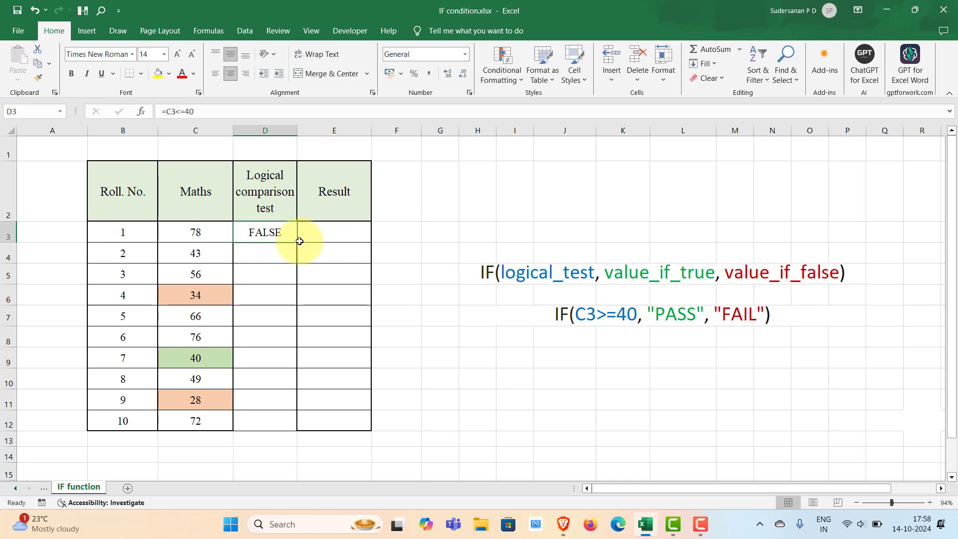
{"action": "double_click", "coordinate": [297, 243]}
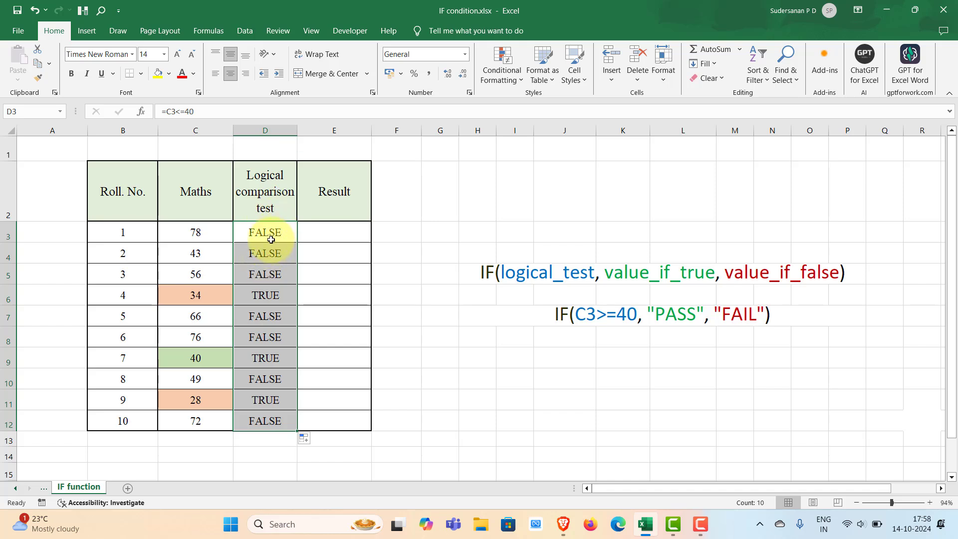
Clear the logical test formulas from D3:D12.
{"action": "left_click_drag", "start_coordinate": [268, 235], "coordinate": [265, 423]}
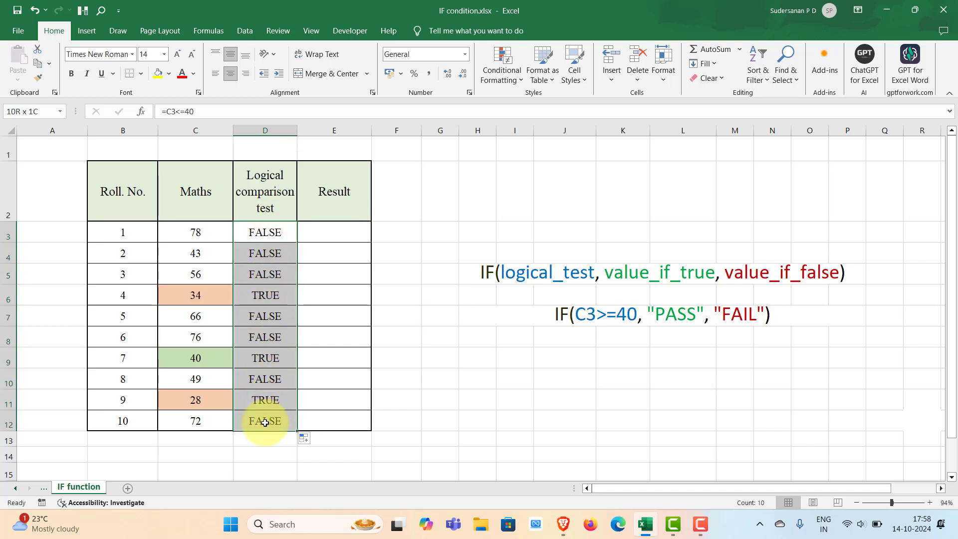
{"action": "key", "text": "BackSpace"}
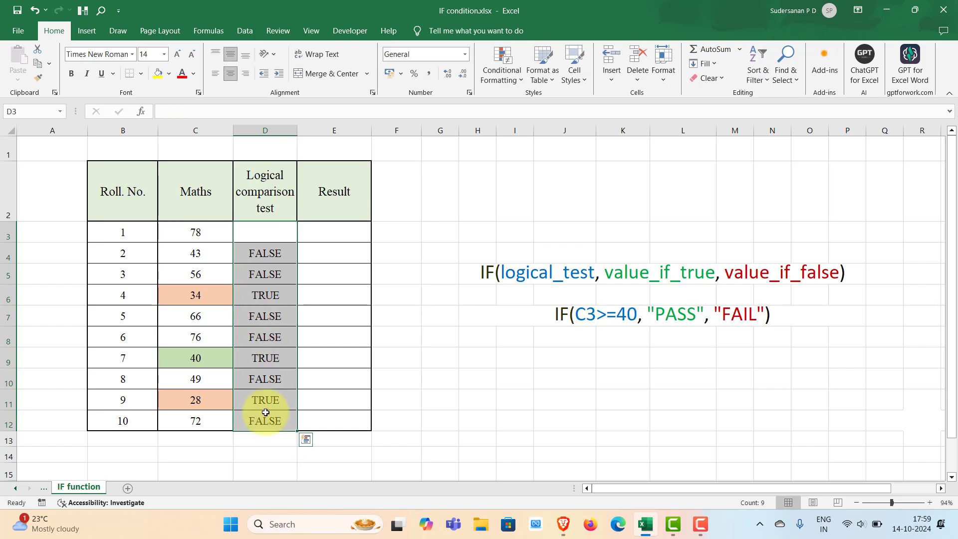
{"action": "key", "text": "Delete"}
Enter the comparison =C3>40 in D3 and fill it down through D12.
{"action": "left_click", "coordinate": [269, 225]}
{"action": "type", "text": "="}
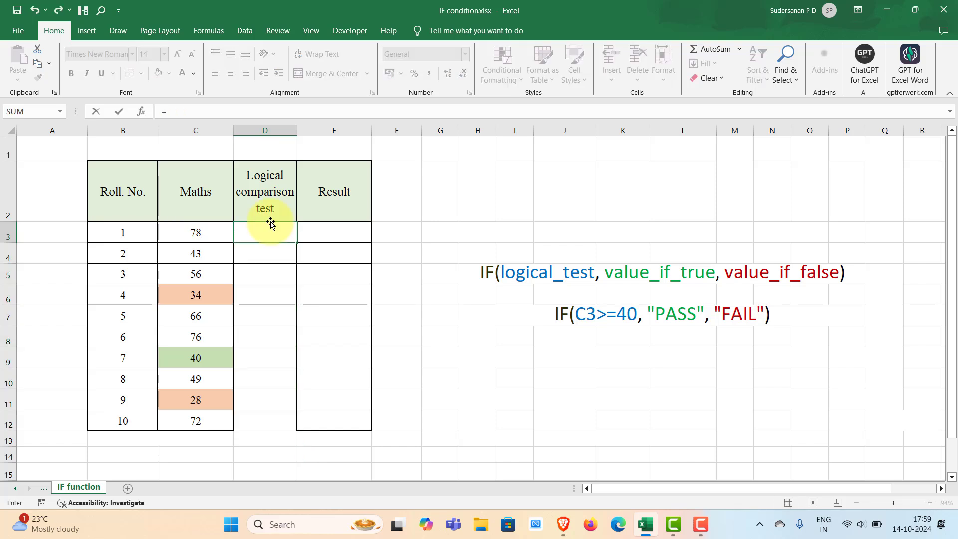
{"action": "left_click", "coordinate": [209, 235]}
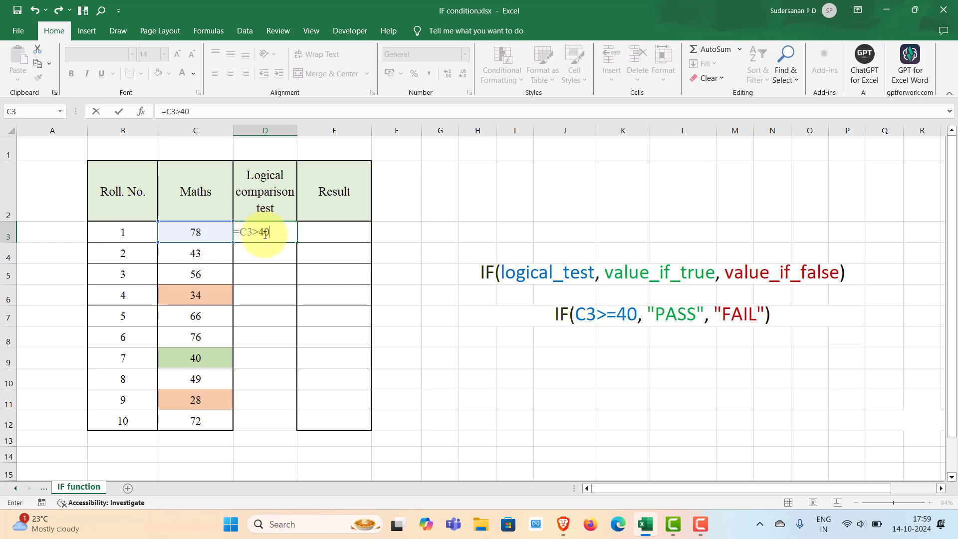
{"action": "key", "text": "Return"}
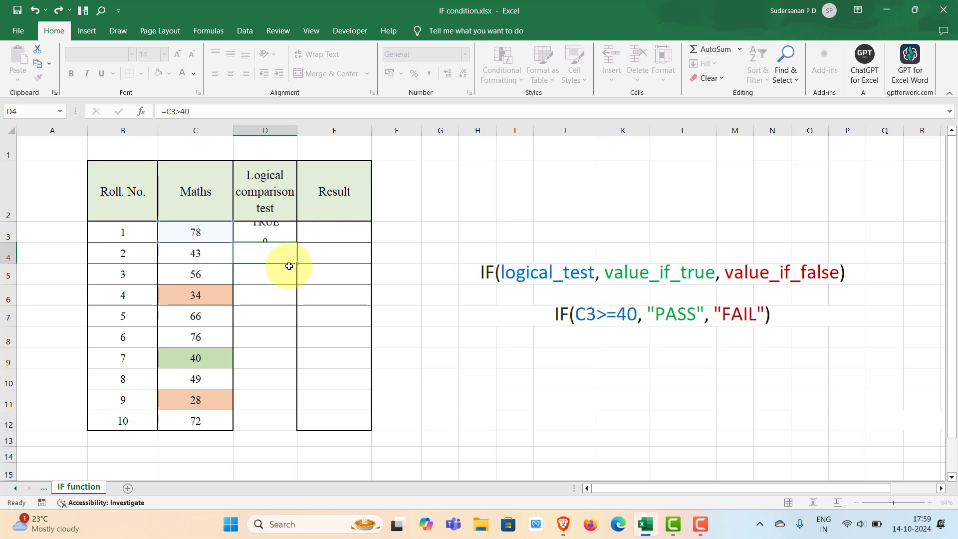
{"action": "left_click", "coordinate": [279, 233]}
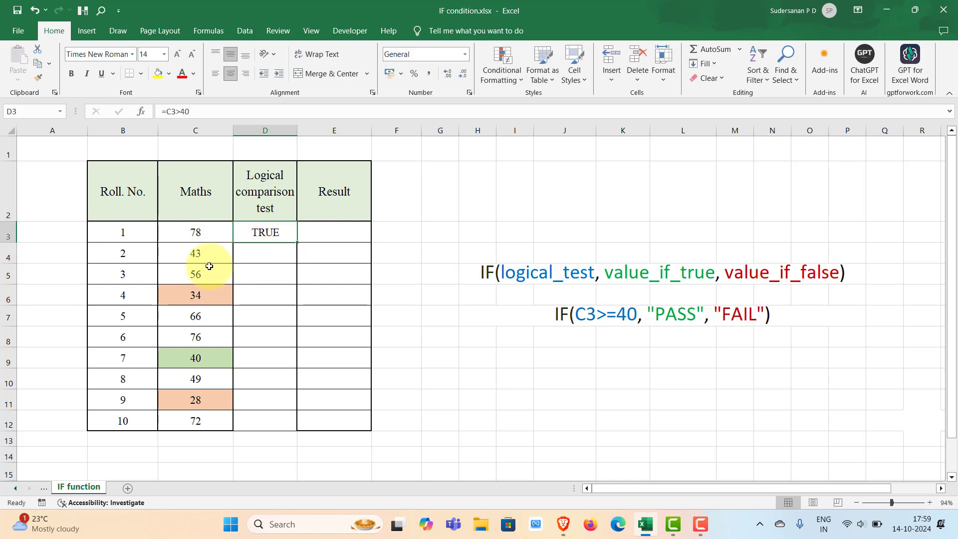
{"action": "double_click", "coordinate": [298, 243]}
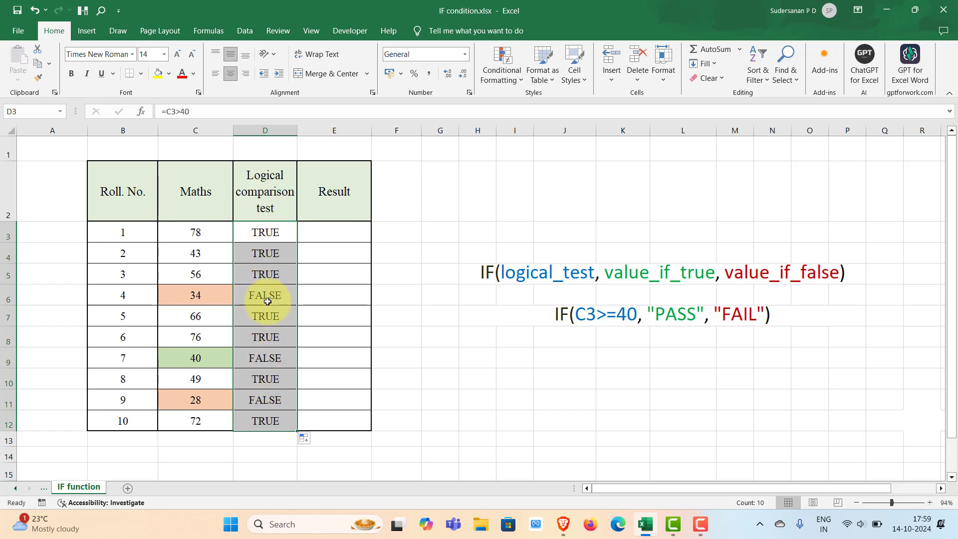
Change the D3 formula to =C3>=40, refill it down to D12 and check the rows with marks 34 and 28.
{"action": "left_click", "coordinate": [267, 230]}
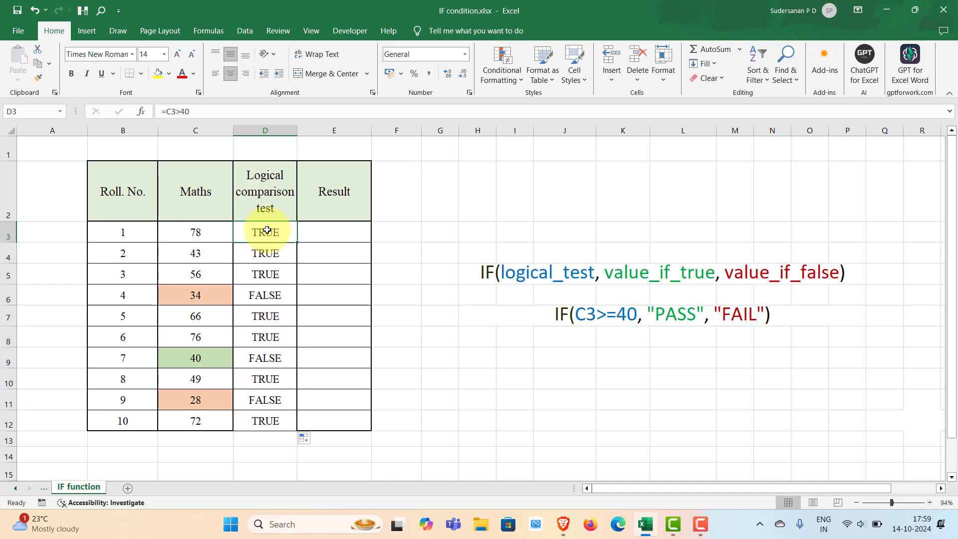
{"action": "left_click", "coordinate": [181, 112]}
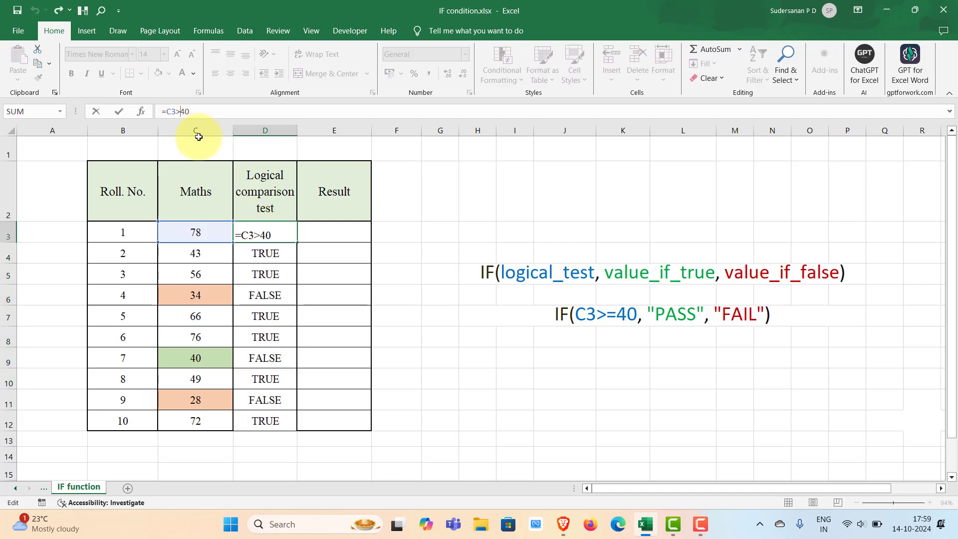
{"action": "type", "text": "="}
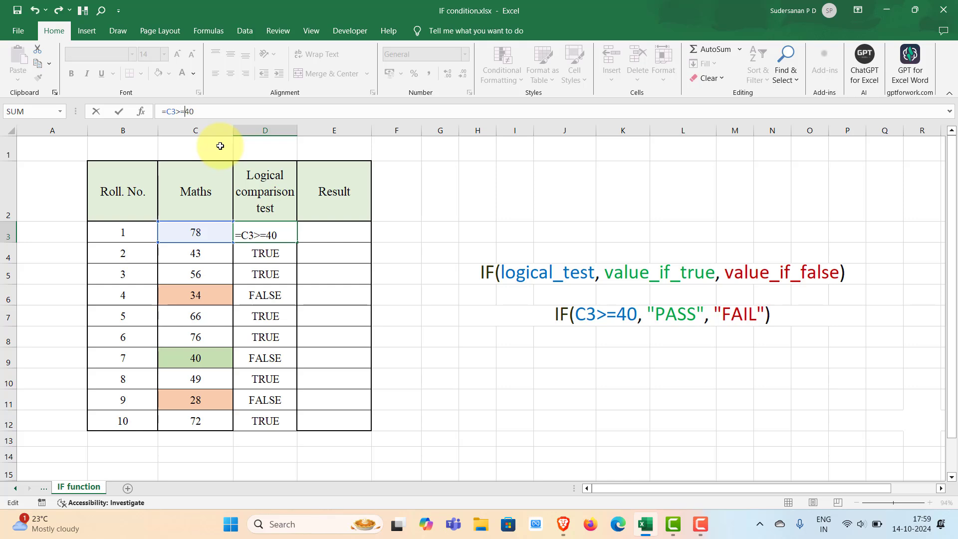
{"action": "key", "text": "Return"}
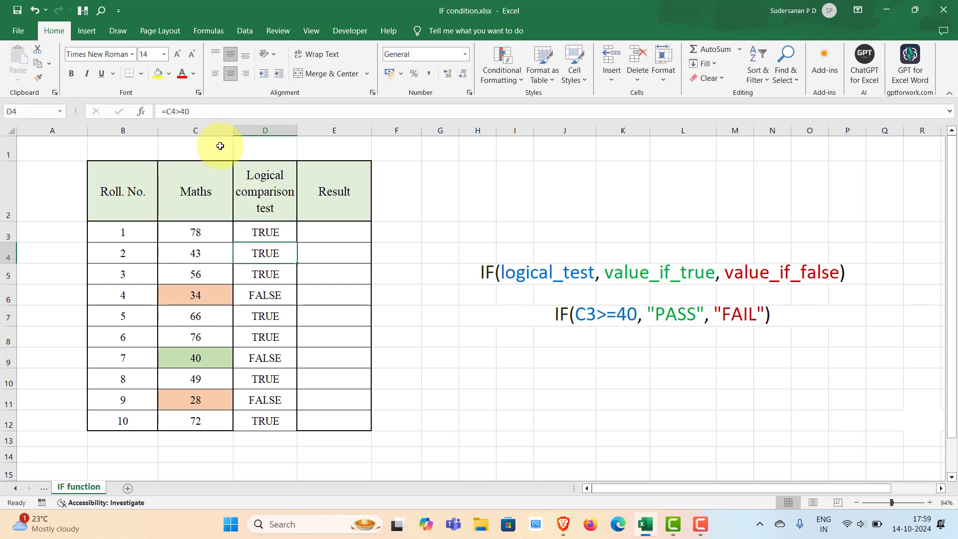
{"action": "left_click", "coordinate": [262, 231]}
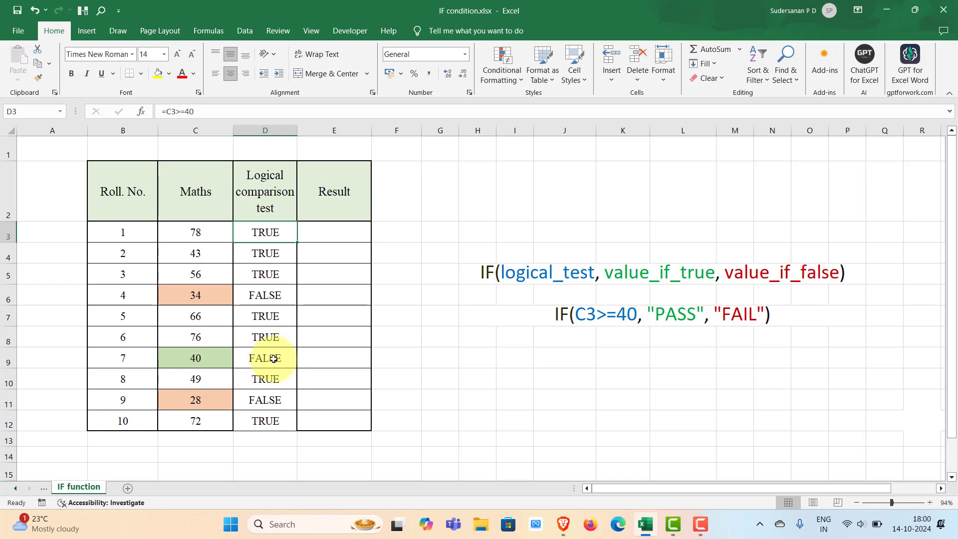
{"action": "double_click", "coordinate": [297, 241]}
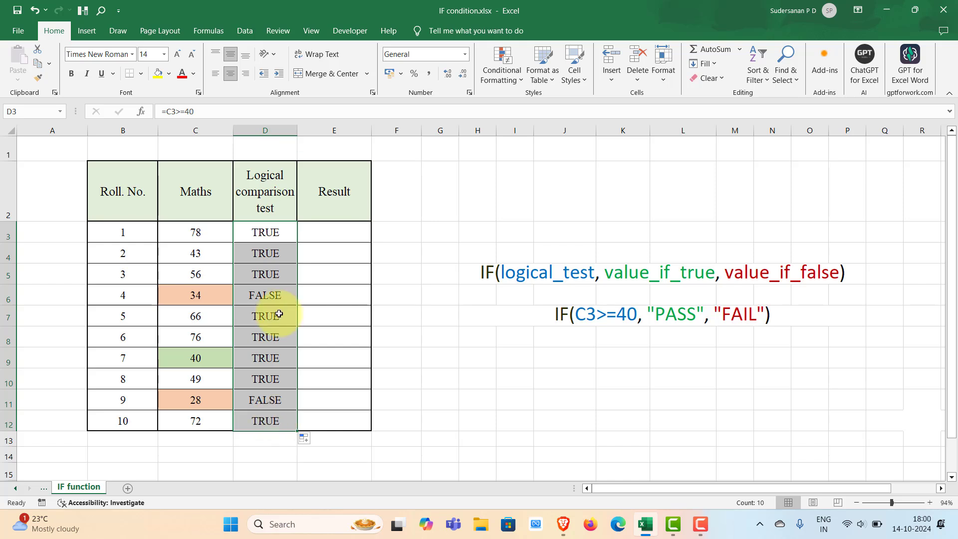
{"action": "left_click", "coordinate": [253, 300]}
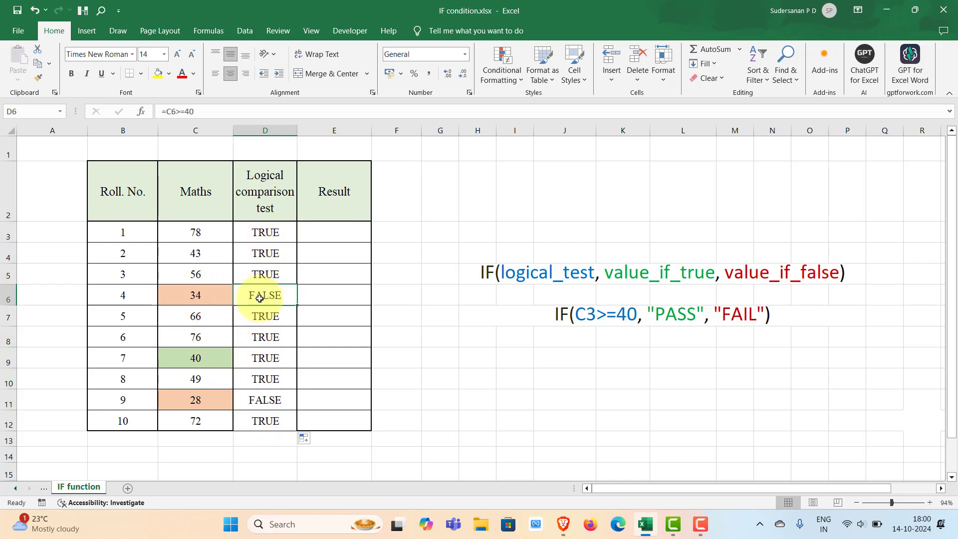
{"action": "left_click", "coordinate": [208, 407]}
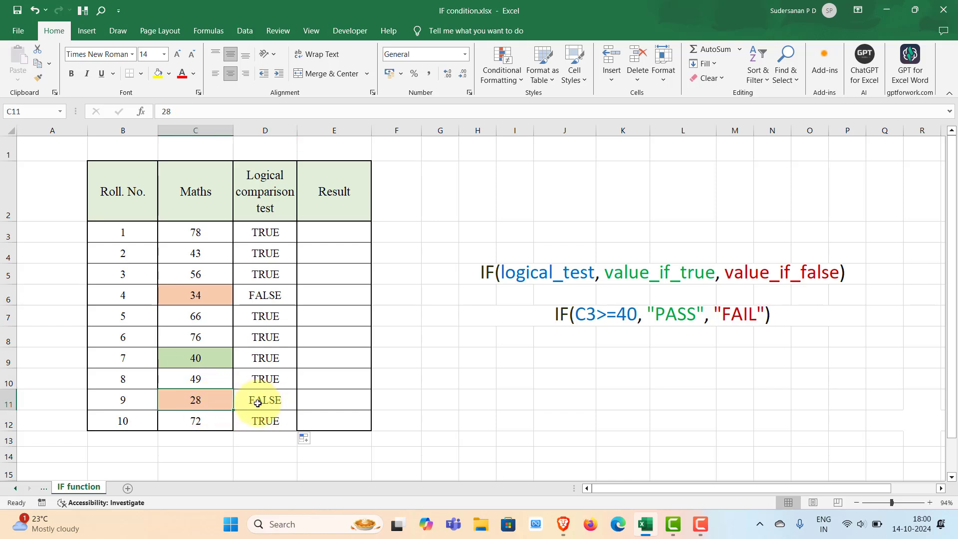
Replace the logical test column's formulas with =C3<>40, entered in D3 and filled down to D12.
{"action": "left_click_drag", "start_coordinate": [265, 232], "coordinate": [269, 427]}
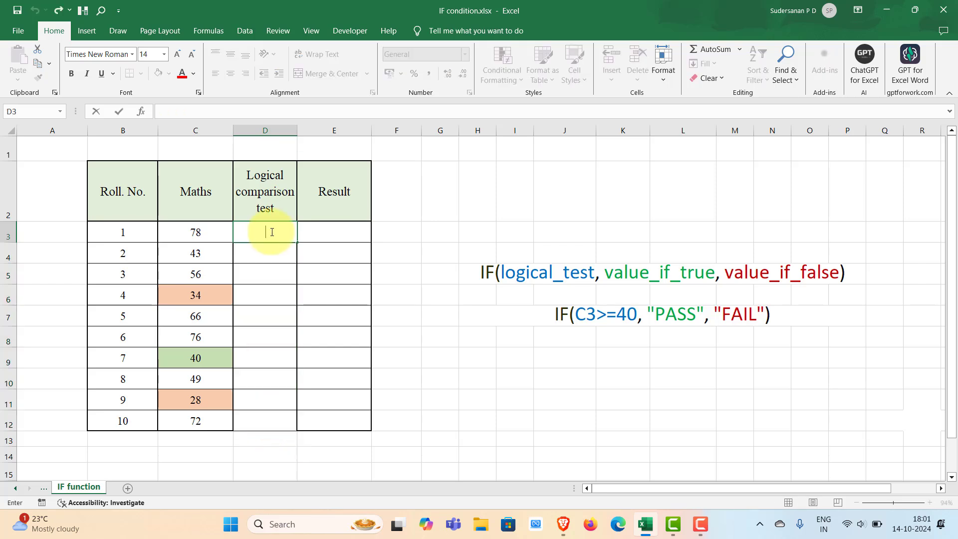
{"action": "type", "text": "="}
{"action": "left_click", "coordinate": [223, 230]}
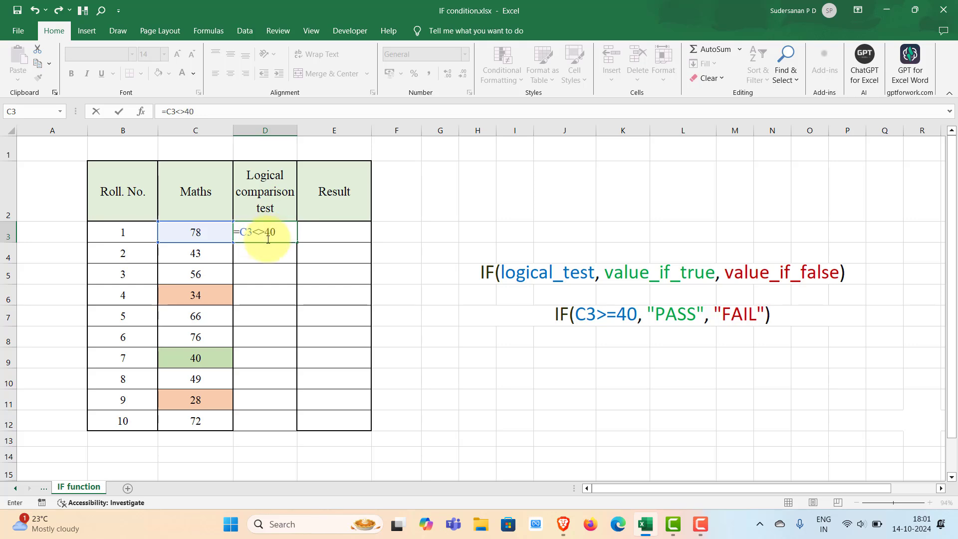
{"action": "key", "text": "Return"}
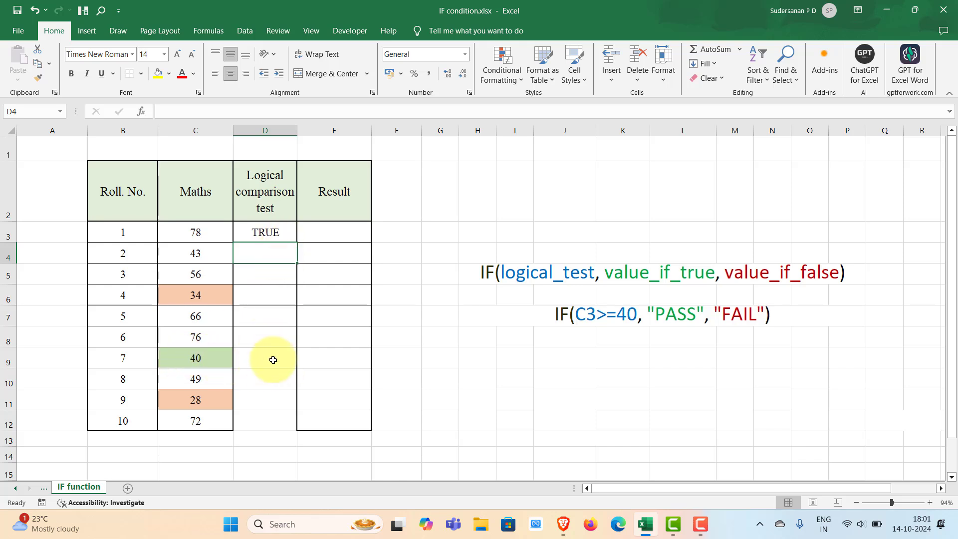
{"action": "left_click", "coordinate": [279, 236]}
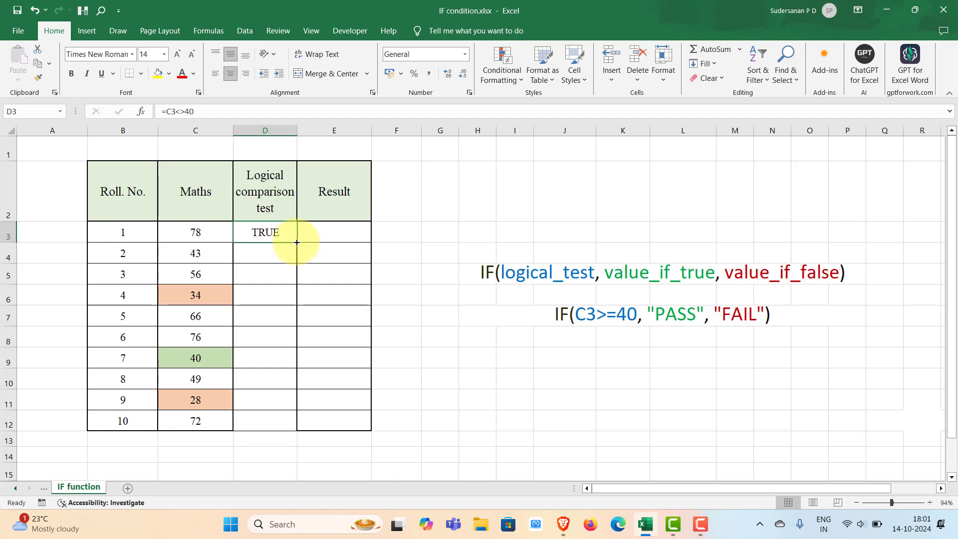
{"action": "double_click", "coordinate": [297, 243]}
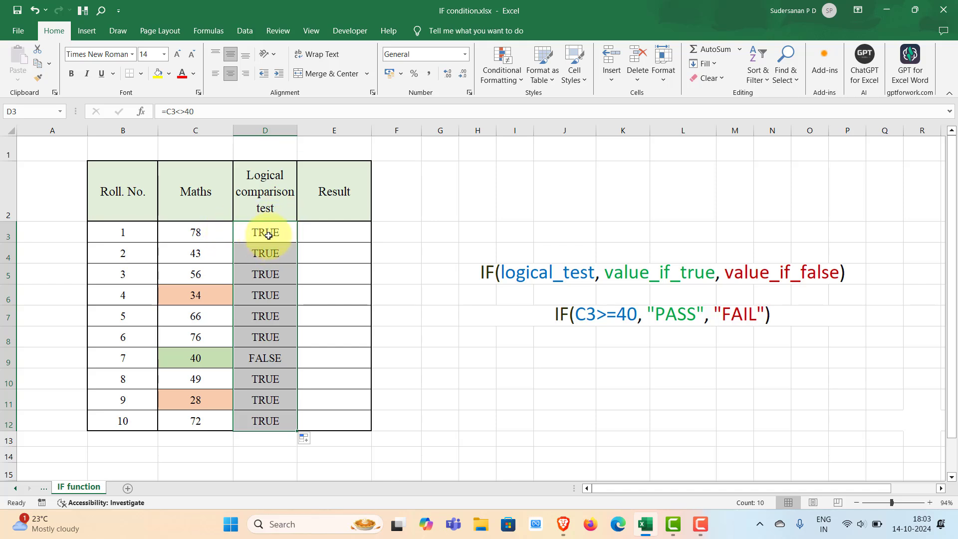
Enter the formula =IF(C3>=40,"PASS","FAIL") in the first Result cell, E3.
{"action": "double_click", "coordinate": [323, 229]}
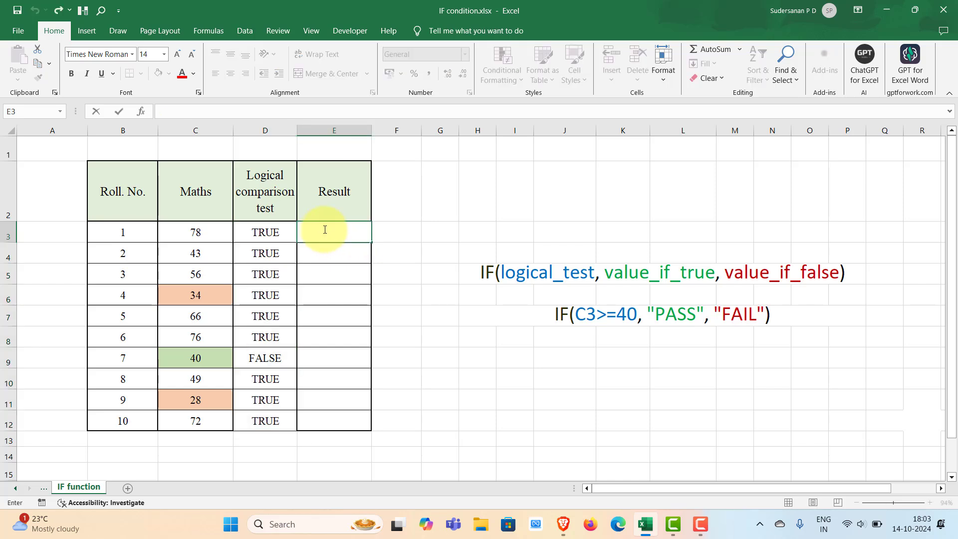
{"action": "type", "text": "="}
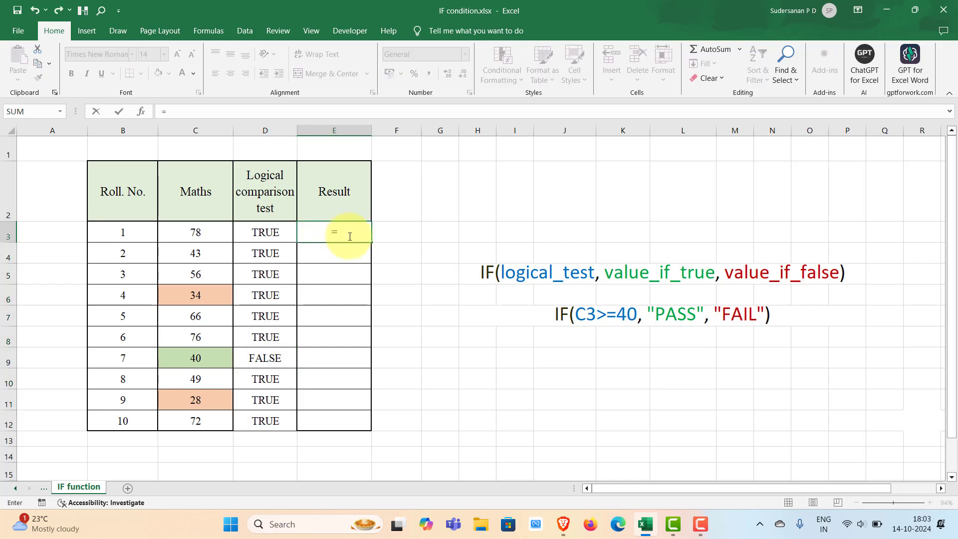
{"action": "type", "text": "If"}
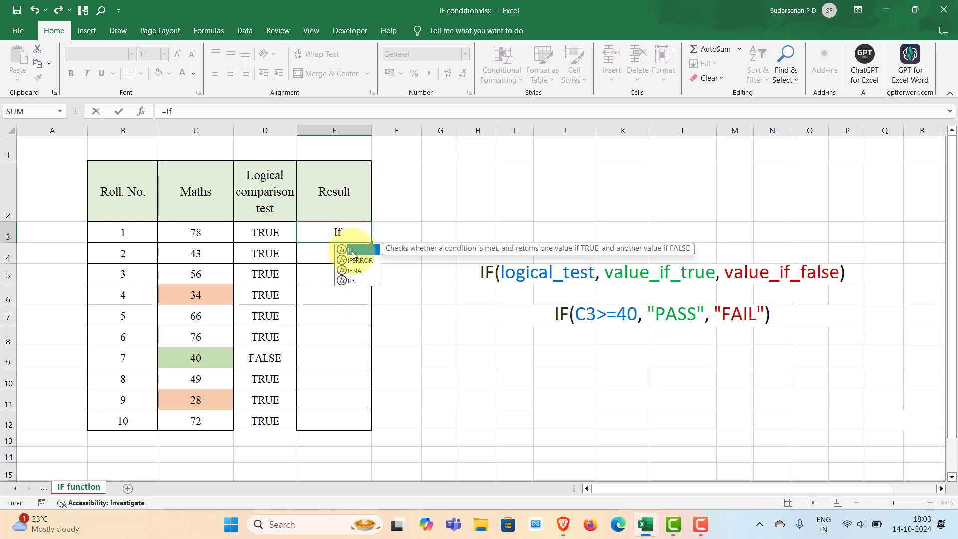
{"action": "double_click", "coordinate": [353, 249]}
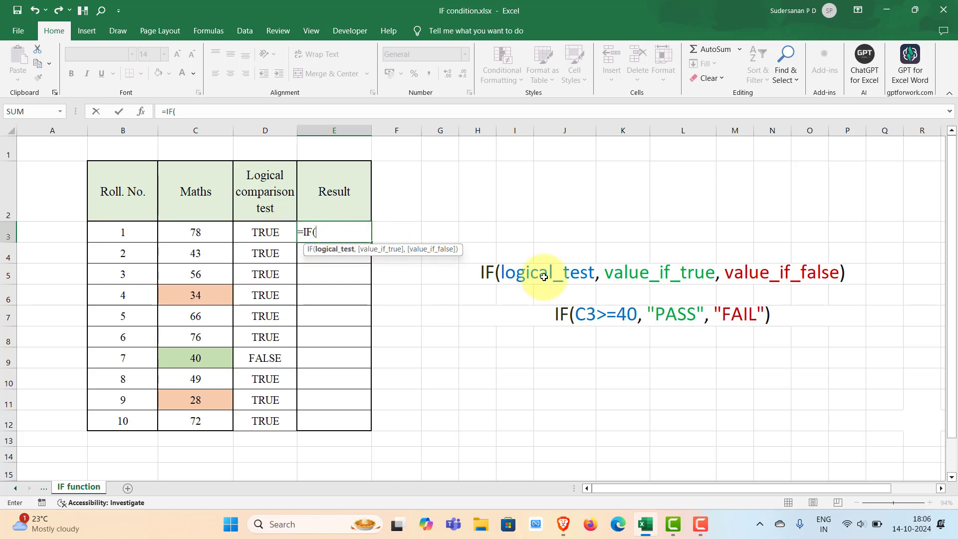
{"action": "left_click", "coordinate": [335, 233]}
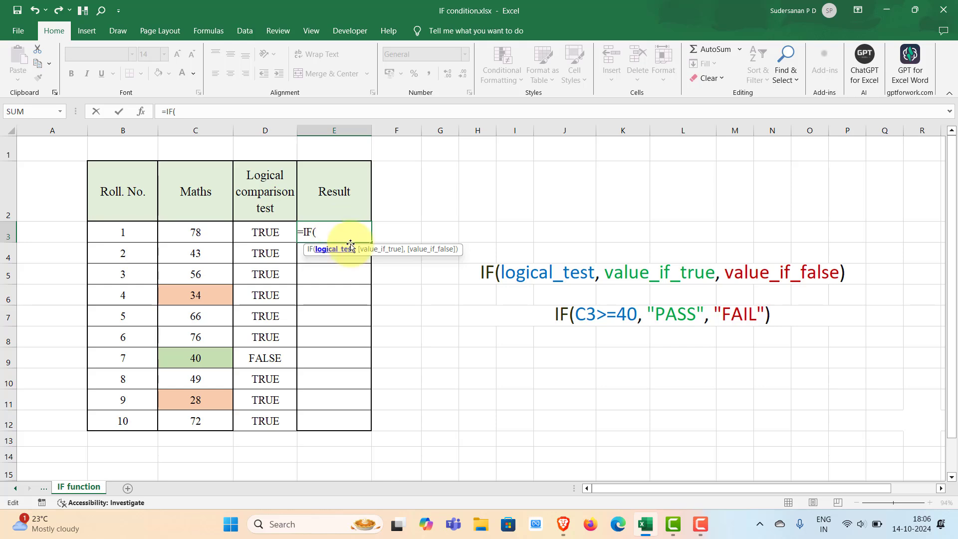
{"action": "type", "text": "C"}
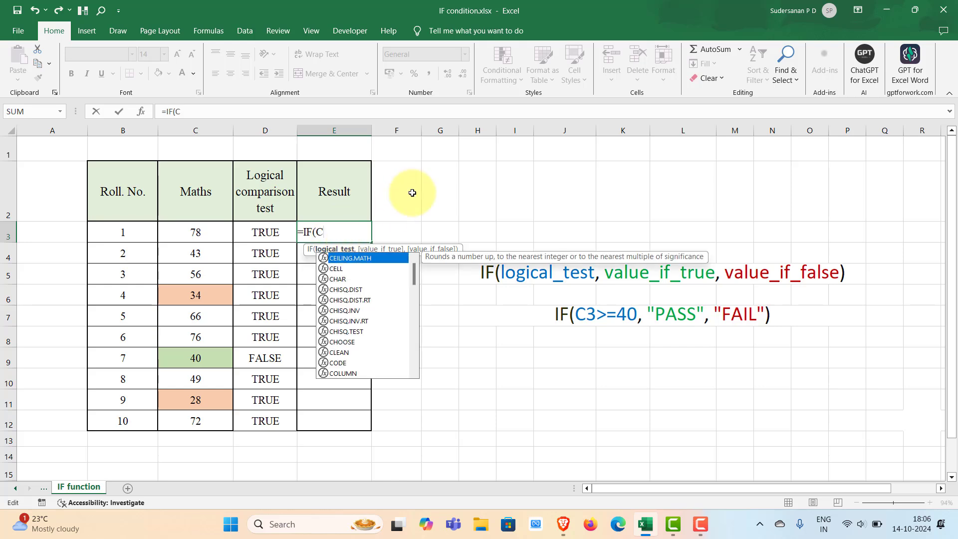
{"action": "key", "text": "BackSpace"}
{"action": "left_click", "coordinate": [193, 231]}
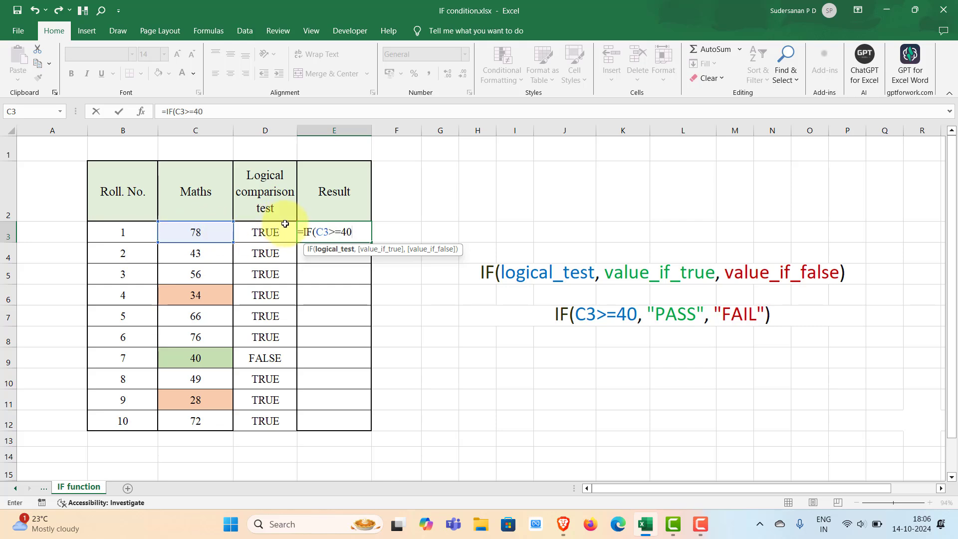
{"action": "type", "text": ">=40,"}
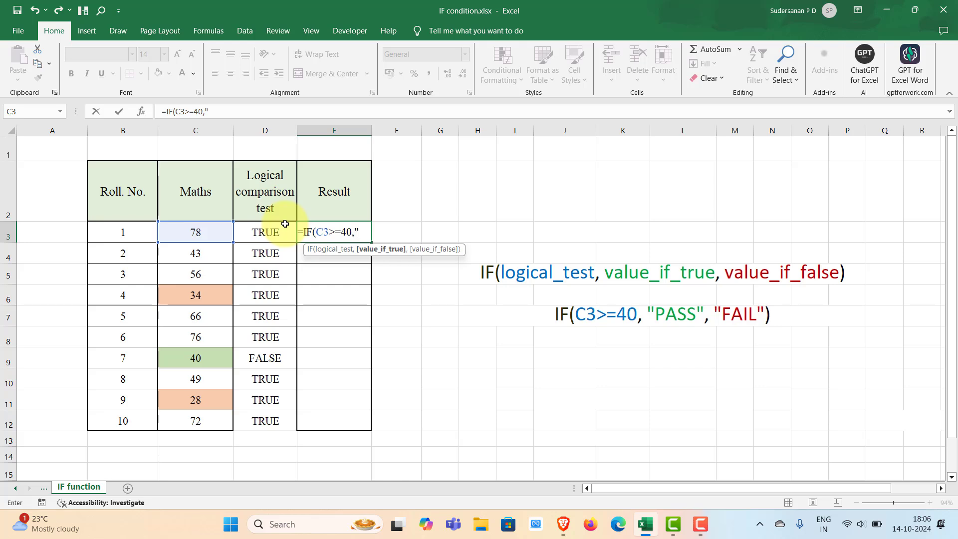
{"action": "type", "text": "\"PASS\",\"FAIL"}
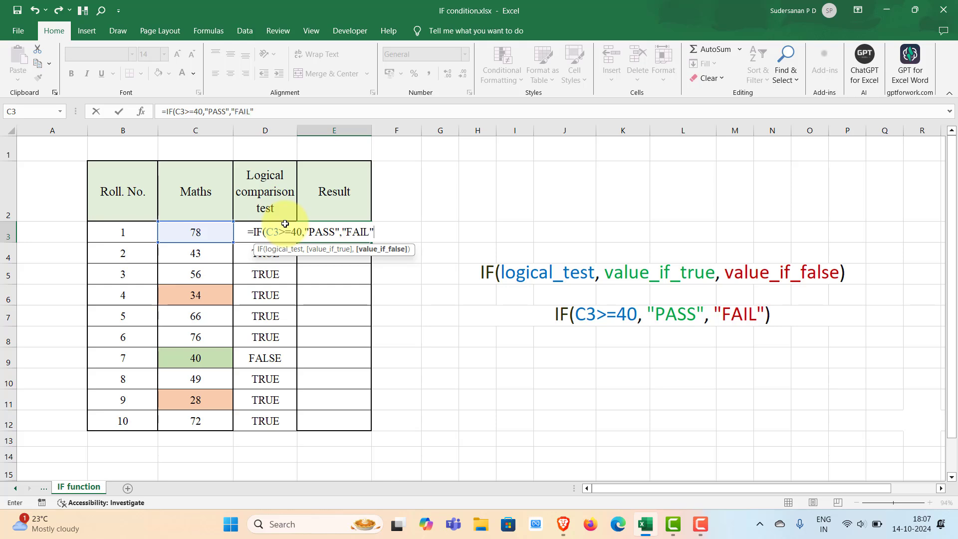
{"action": "type", "text": ")"}
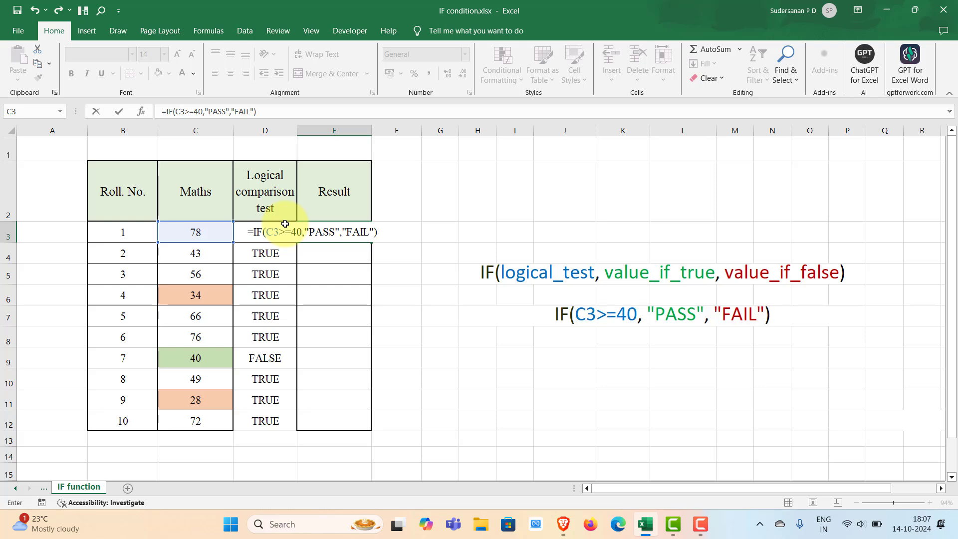
{"action": "key", "text": "Return"}
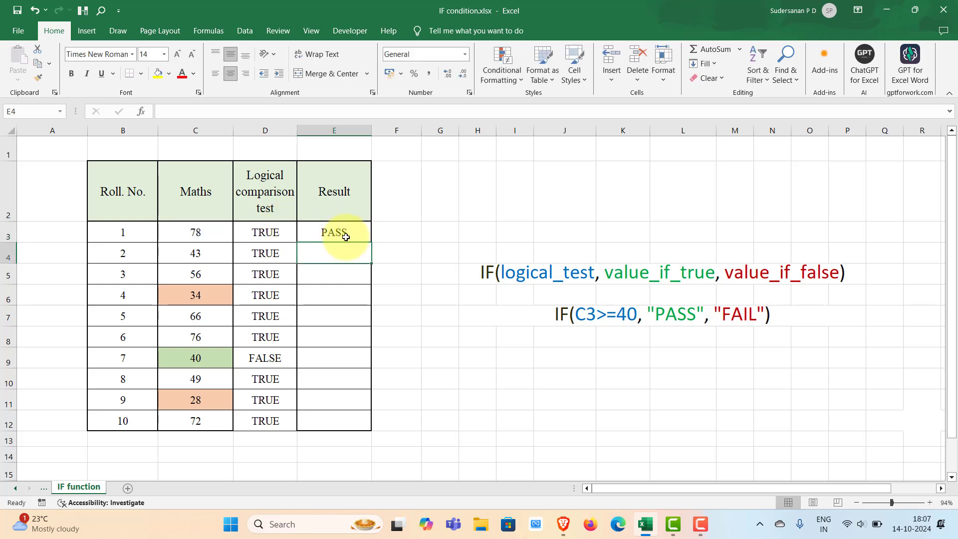
Fill the IF formula from E3 down the Result column to E12.
{"action": "left_click", "coordinate": [346, 236]}
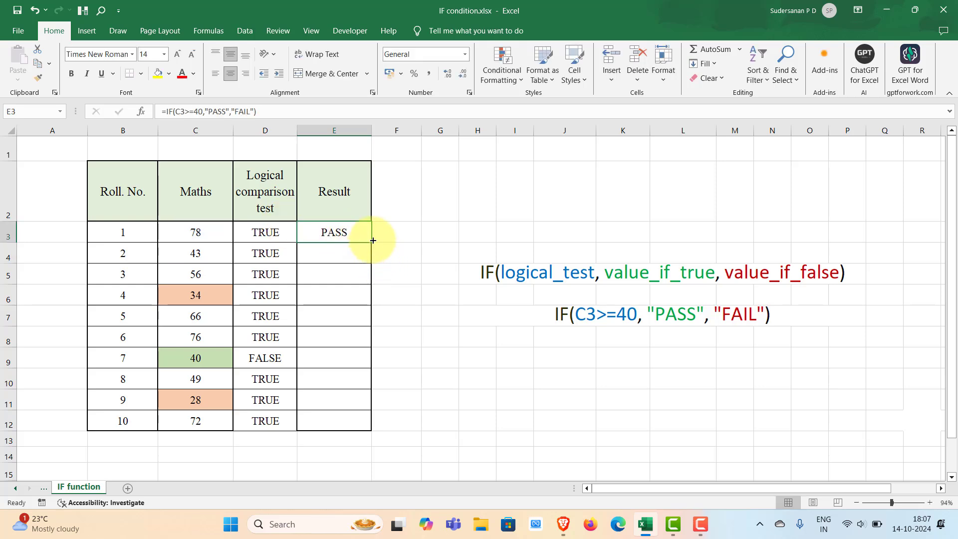
{"action": "double_click", "coordinate": [370, 242]}
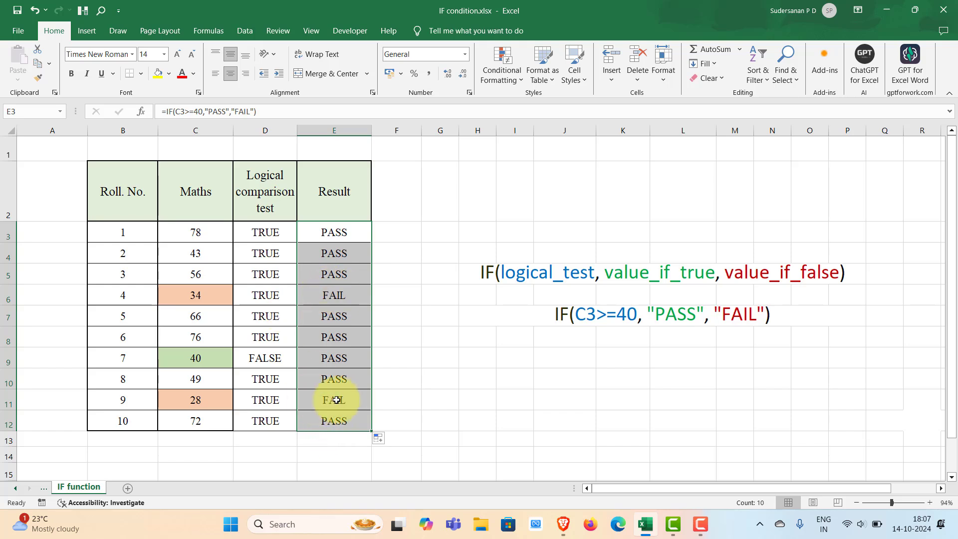
{"action": "left_click", "coordinate": [402, 381]}
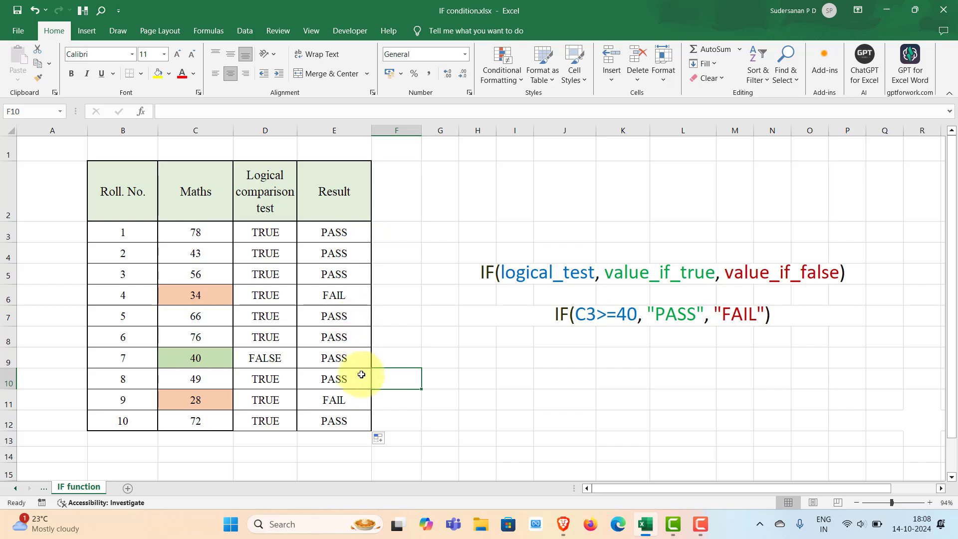
Inspect the IF formula in E3 and the Maths cell it references without editing it.
{"action": "left_click", "coordinate": [332, 230]}
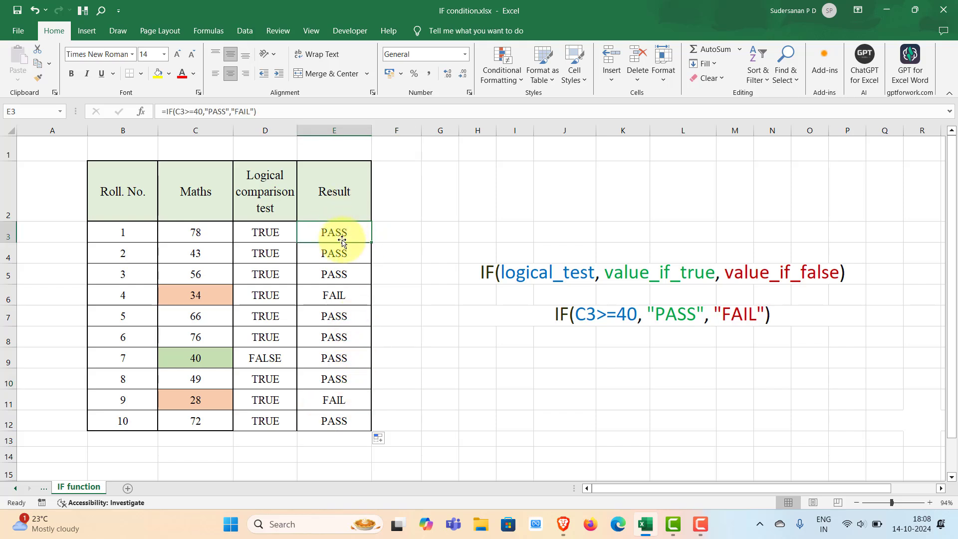
{"action": "key", "text": "F2"}
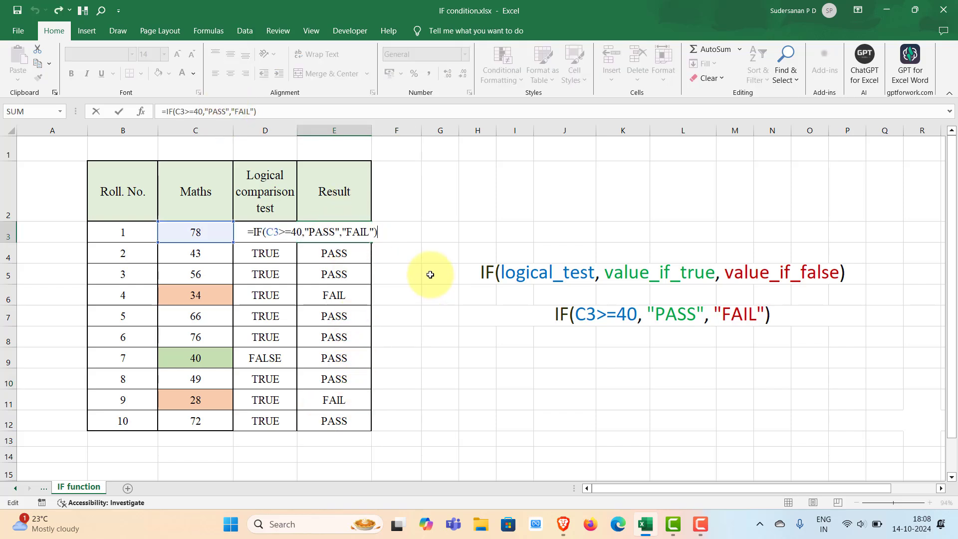
{"action": "key", "text": "Escape"}
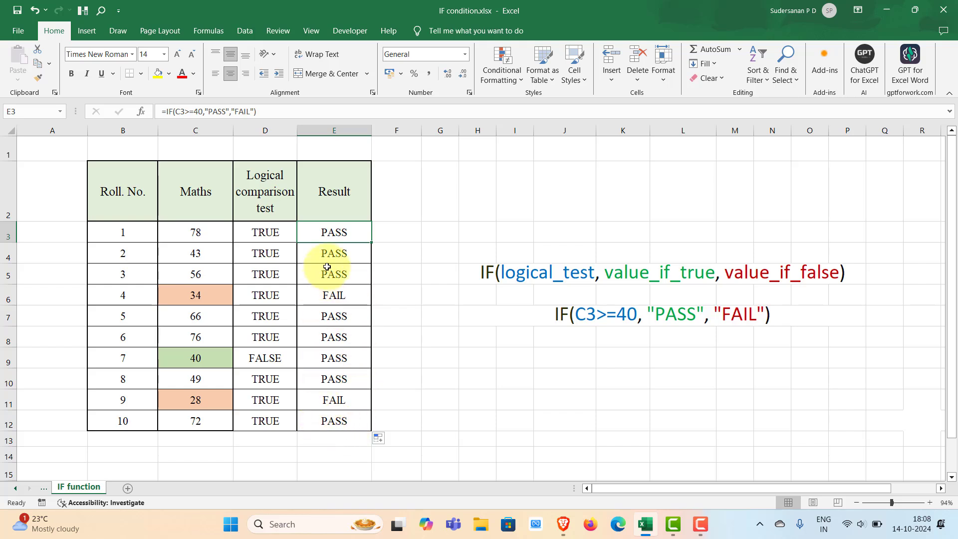
Apply a Text That Contains highlight rule to E3:E12 matching =$E$6 (FAIL), with Light Red Fill with Dark Red Text.
{"action": "left_click_drag", "start_coordinate": [319, 232], "coordinate": [335, 422]}
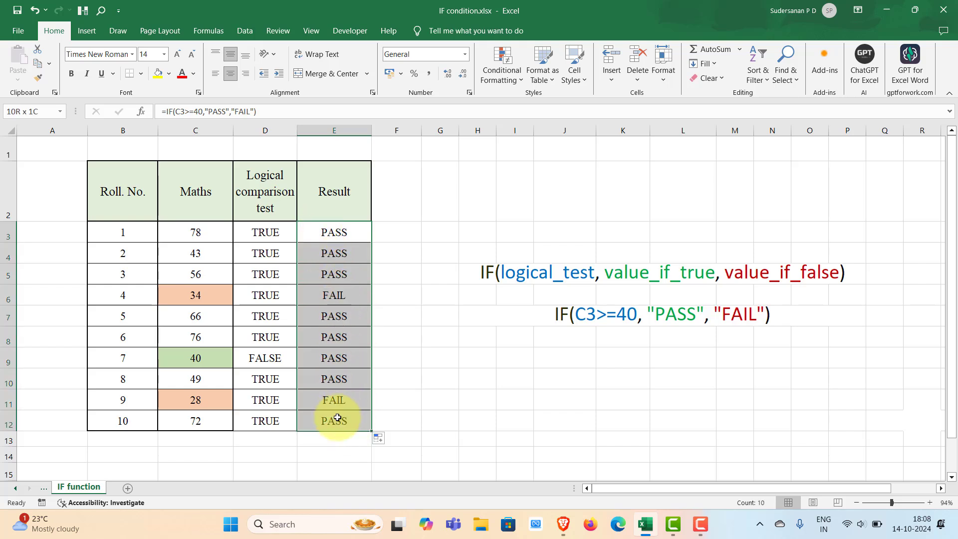
{"action": "left_click", "coordinate": [523, 80]}
{"action": "mouse_move", "coordinate": [545, 104]}
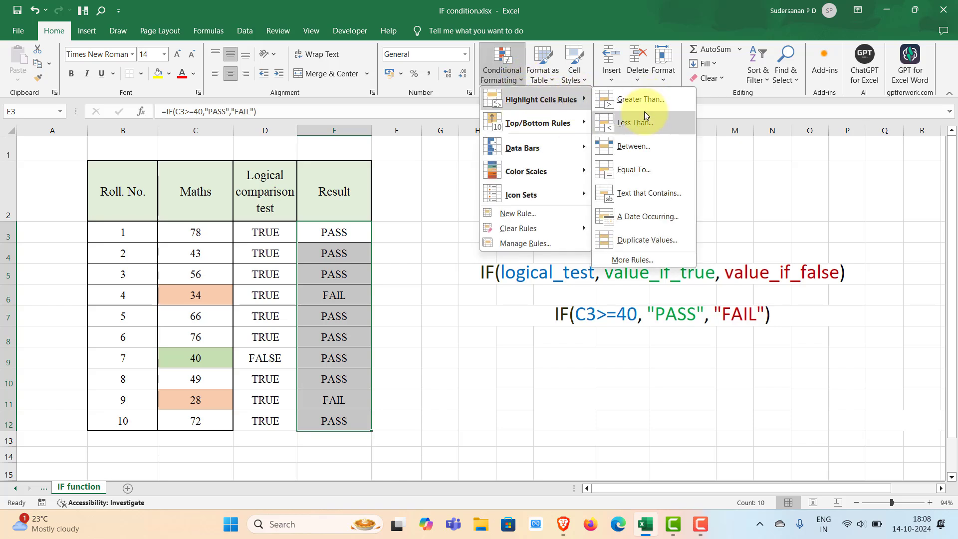
{"action": "left_click", "coordinate": [654, 196]}
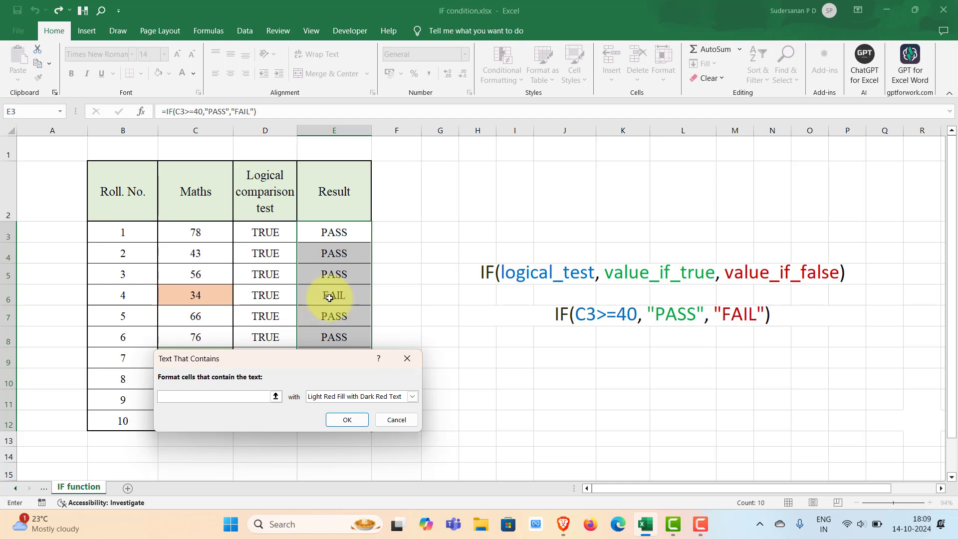
{"action": "left_click", "coordinate": [325, 303]}
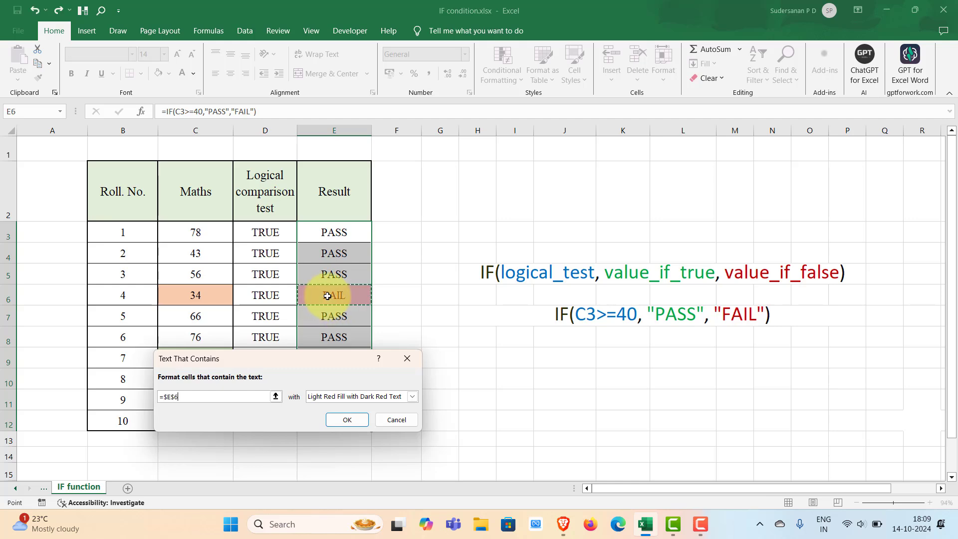
{"action": "left_click", "coordinate": [410, 399]}
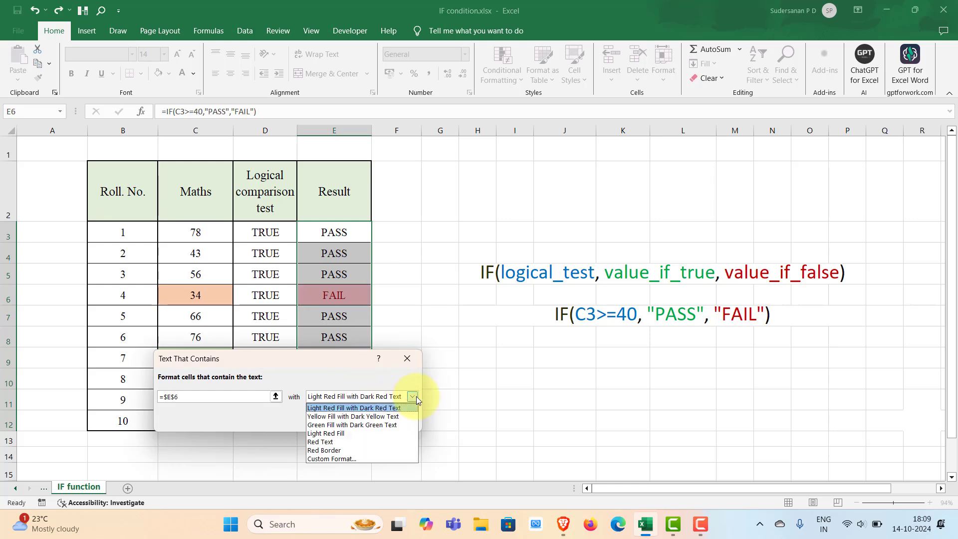
{"action": "left_click", "coordinate": [353, 409]}
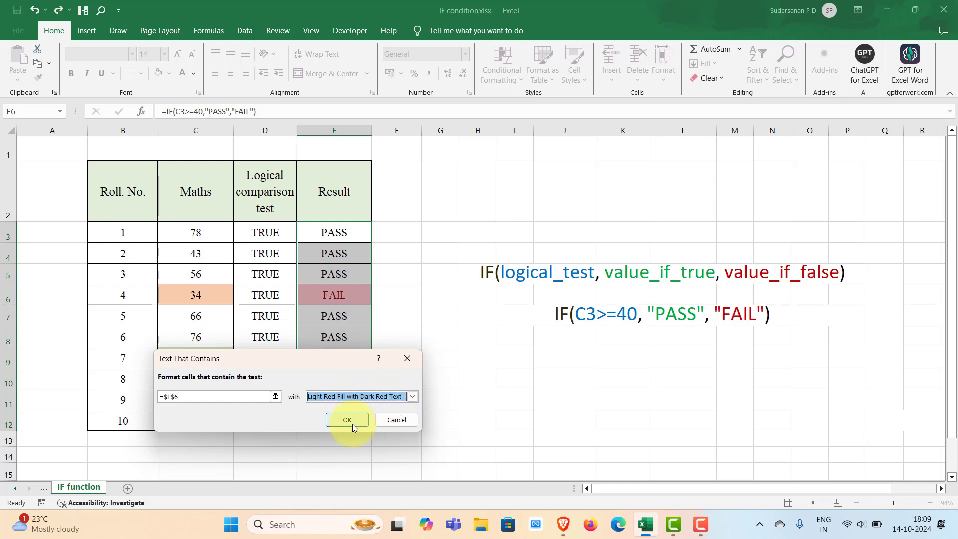
{"action": "left_click", "coordinate": [348, 421]}
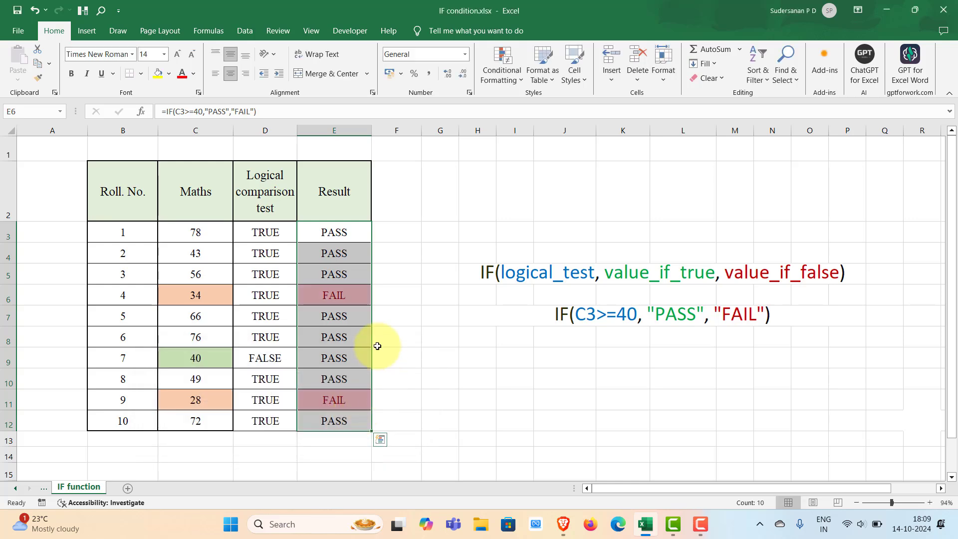
{"action": "left_click", "coordinate": [434, 315]}
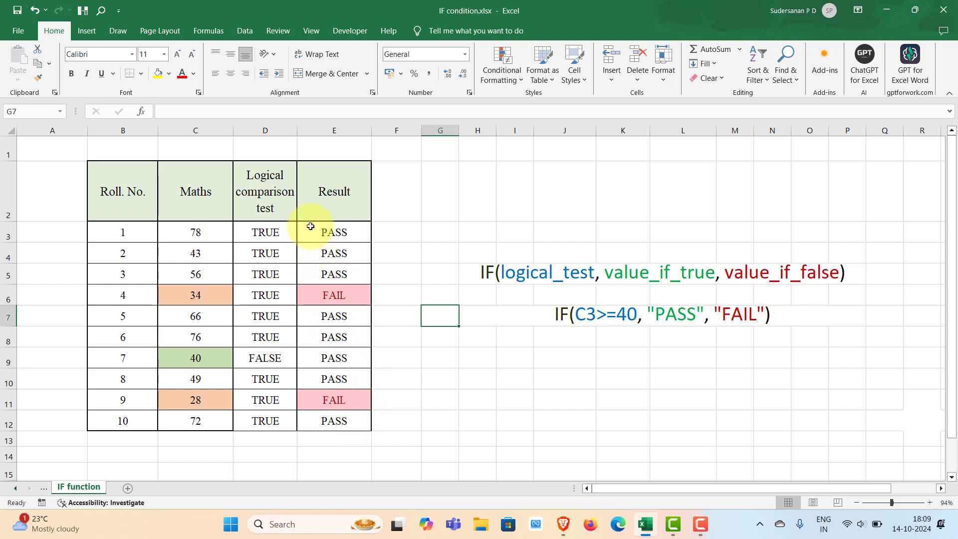
Apply a Text That Contains highlight rule to E3:E12 matching =$E$3 (PASS), with Green Fill with Dark Green Text.
{"action": "left_click_drag", "start_coordinate": [310, 227], "coordinate": [331, 421]}
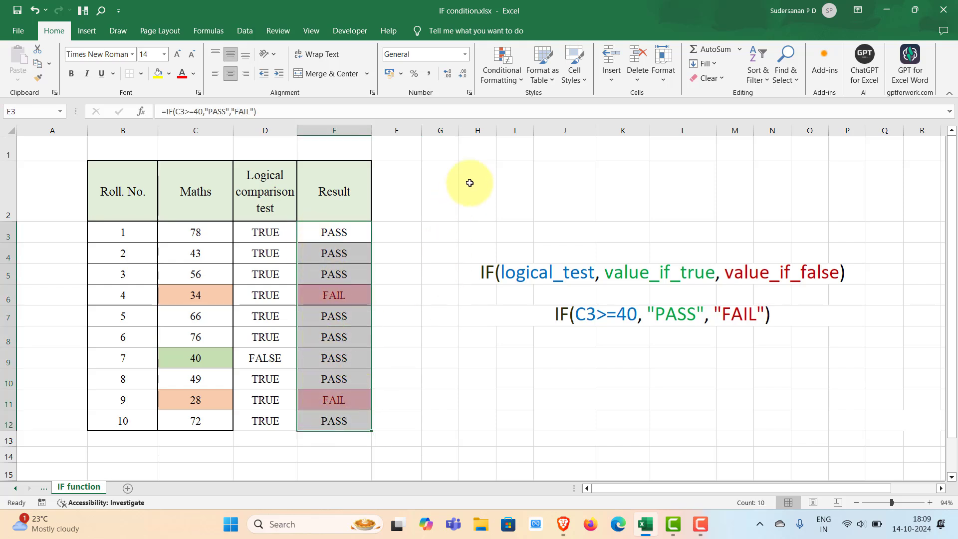
{"action": "left_click", "coordinate": [523, 78]}
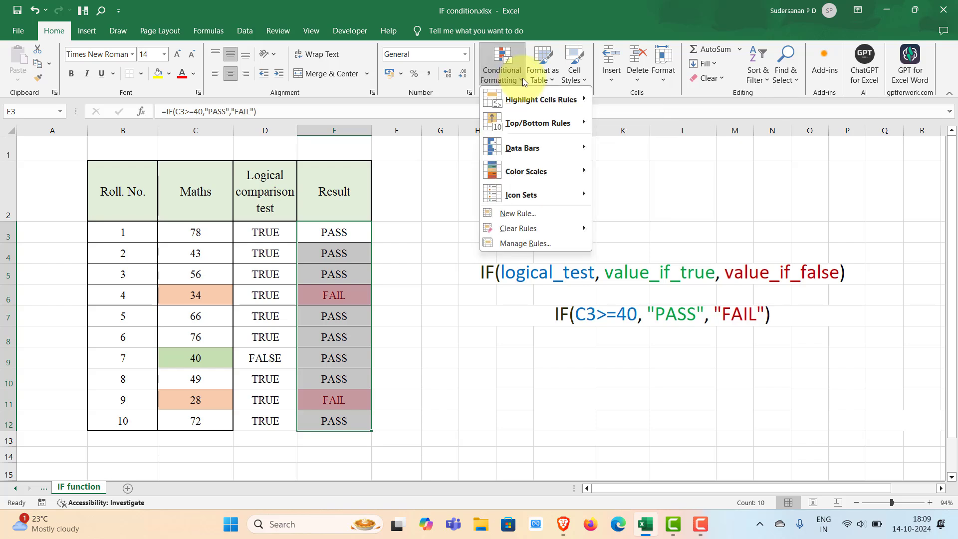
{"action": "mouse_move", "coordinate": [538, 101]}
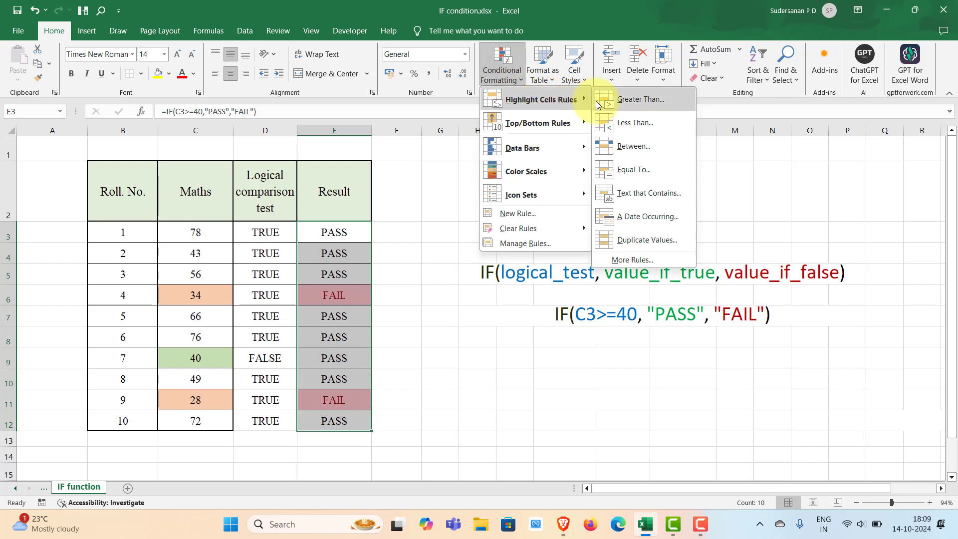
{"action": "left_click", "coordinate": [639, 195]}
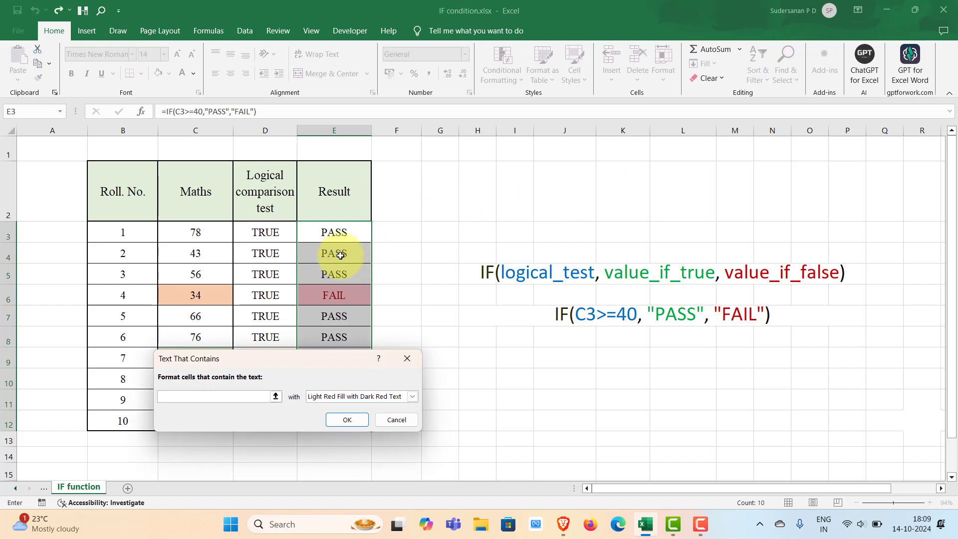
{"action": "left_click", "coordinate": [334, 231]}
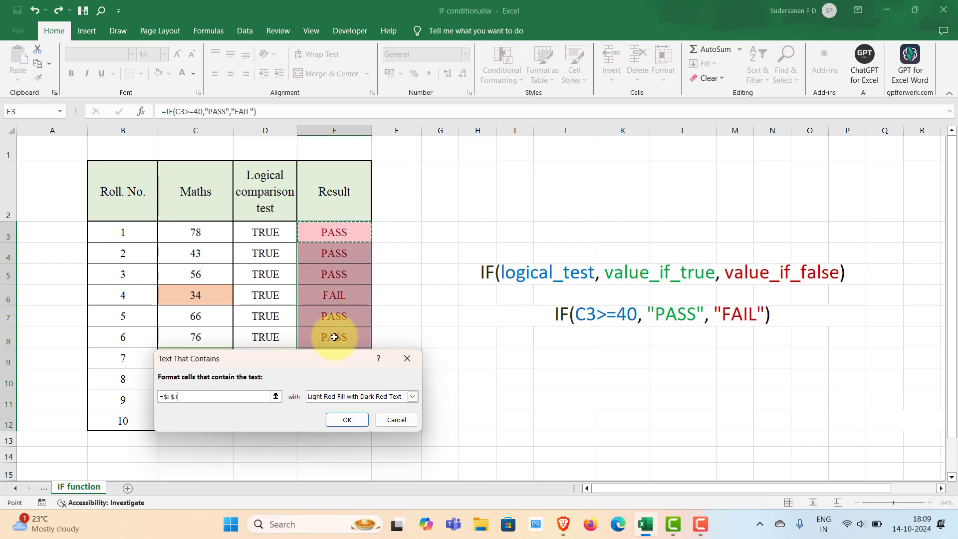
{"action": "left_click", "coordinate": [412, 397]}
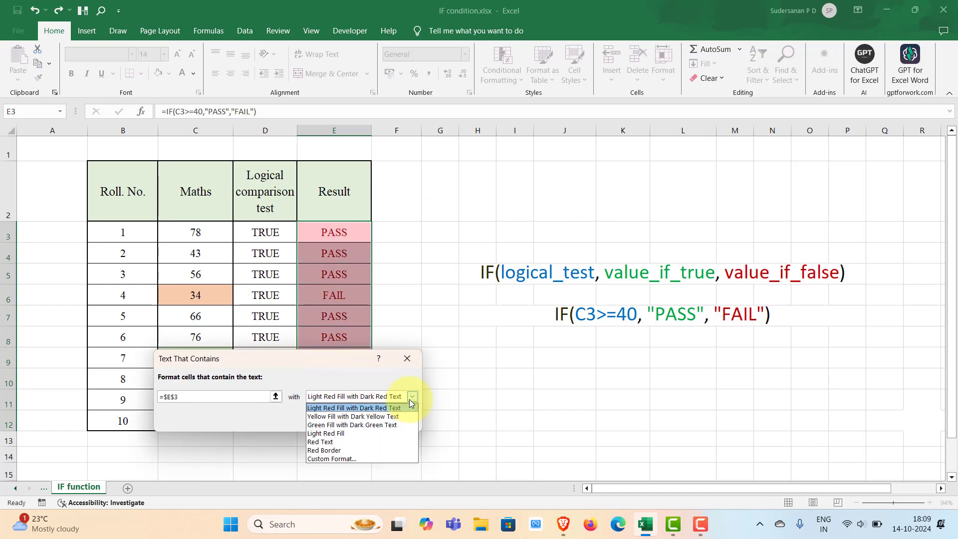
{"action": "left_click", "coordinate": [361, 427]}
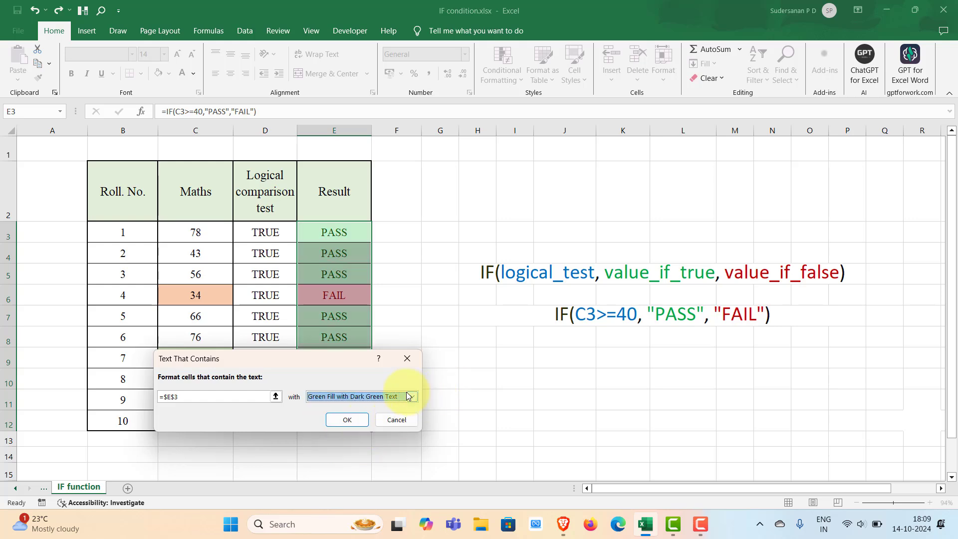
{"action": "left_click", "coordinate": [345, 417]}
{"action": "left_click", "coordinate": [446, 375]}
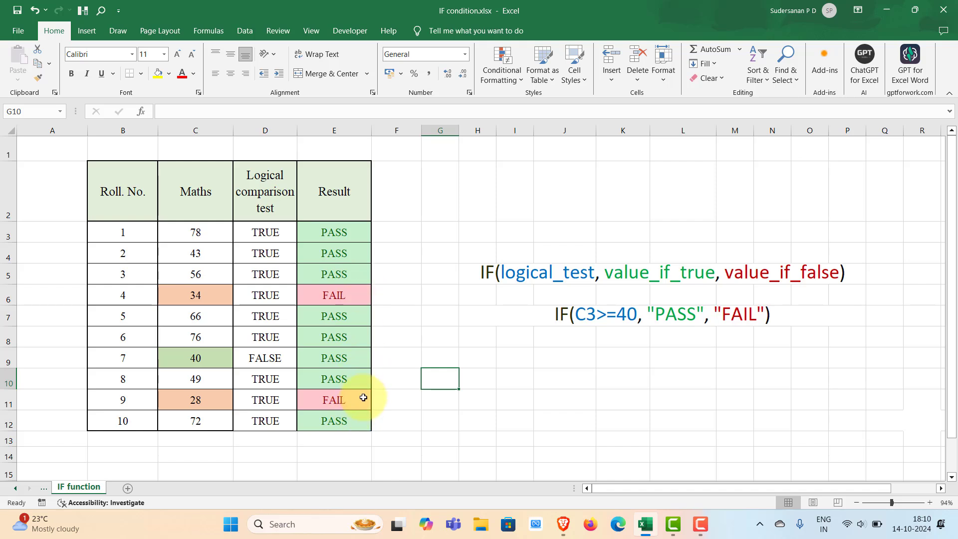
{"action": "left_click", "coordinate": [405, 439]}
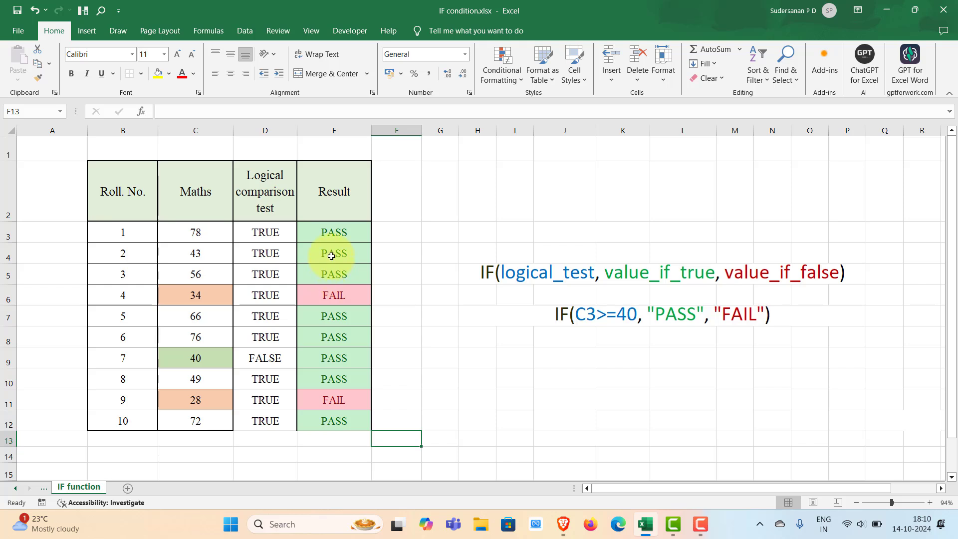
Clear the conditional formatting rules from the Result cells E3:E12.
{"action": "left_click", "coordinate": [322, 228]}
{"action": "left_click_drag", "start_coordinate": [321, 228], "coordinate": [331, 421]}
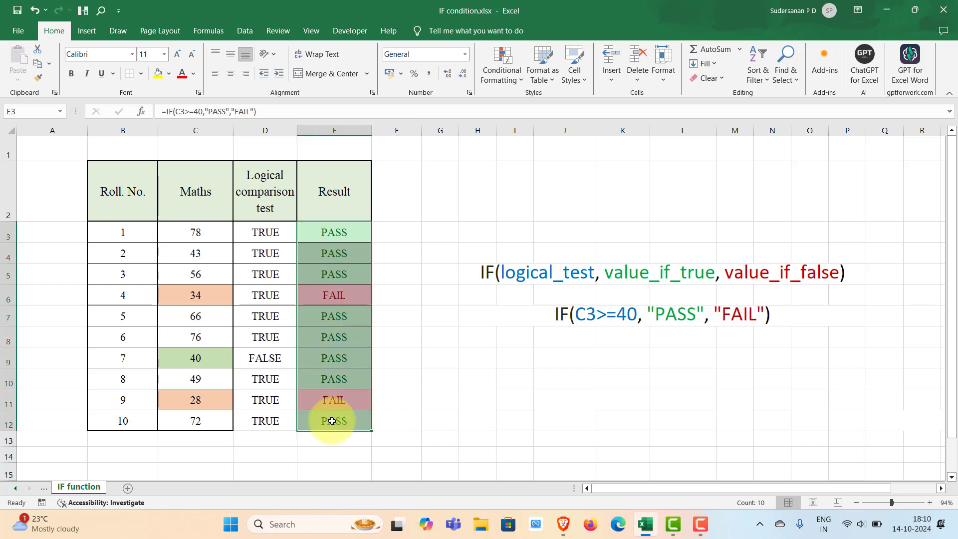
{"action": "left_click", "coordinate": [519, 79]}
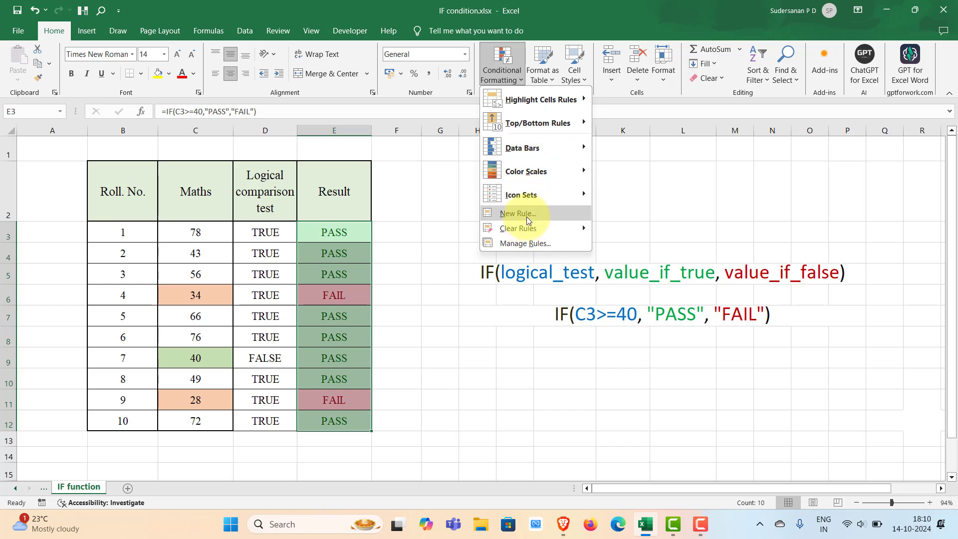
{"action": "mouse_move", "coordinate": [523, 230]}
{"action": "left_click", "coordinate": [614, 239]}
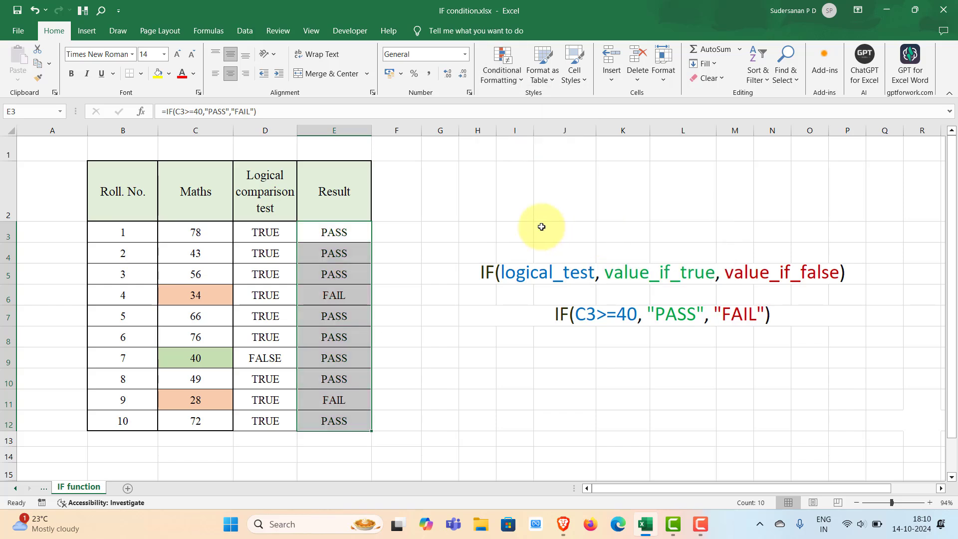
{"action": "left_click", "coordinate": [451, 234]}
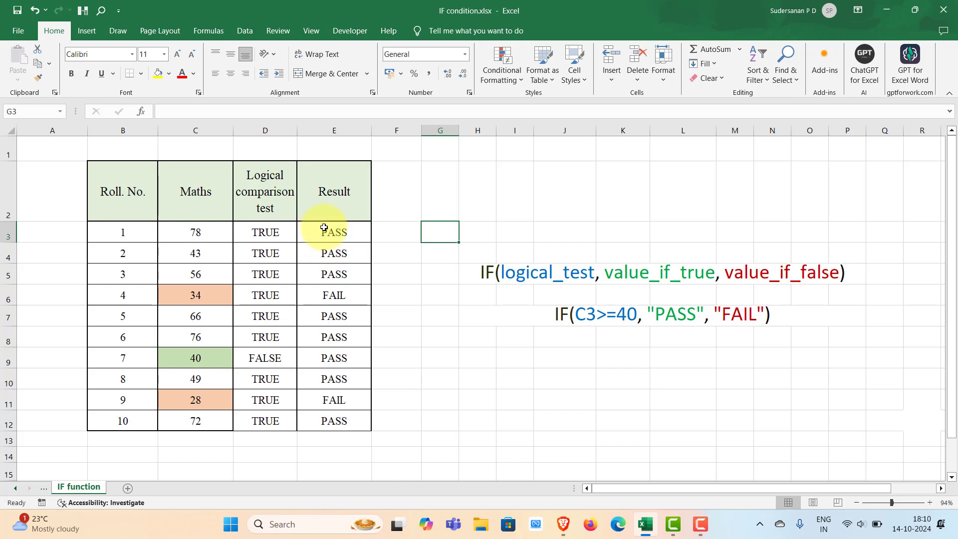
Delete the contents of all the Result cells, E3:E12, leaving the header in place.
{"action": "left_click_drag", "start_coordinate": [330, 233], "coordinate": [318, 396]}
{"action": "left_click", "coordinate": [313, 256]}
{"action": "left_click_drag", "start_coordinate": [314, 256], "coordinate": [324, 421]}
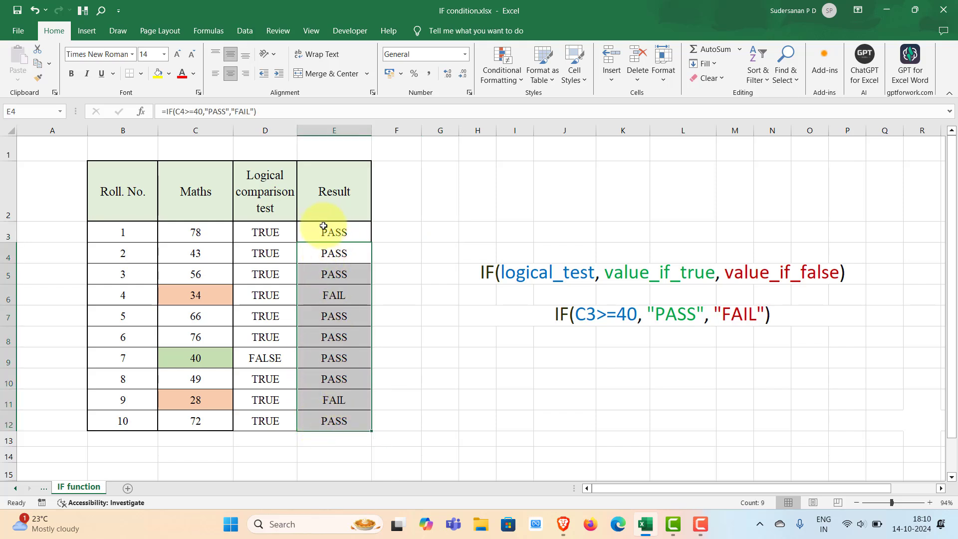
{"action": "key", "text": "Delete"}
{"action": "left_click", "coordinate": [405, 211]}
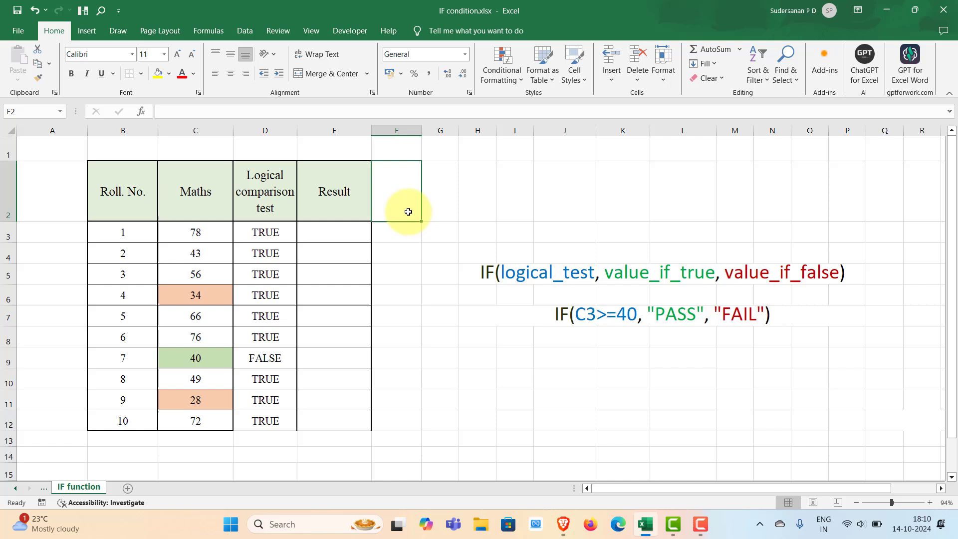
{"action": "left_click", "coordinate": [350, 230]}
{"action": "left_click", "coordinate": [418, 258]}
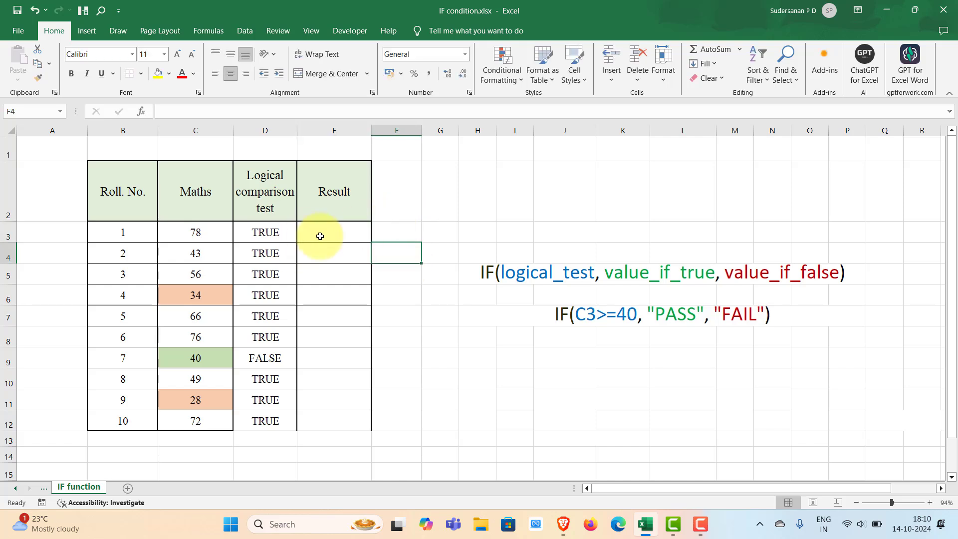
Enter the formula =IF(C3>=40,C3,"F") in the first Result cell, E3.
{"action": "double_click", "coordinate": [323, 237]}
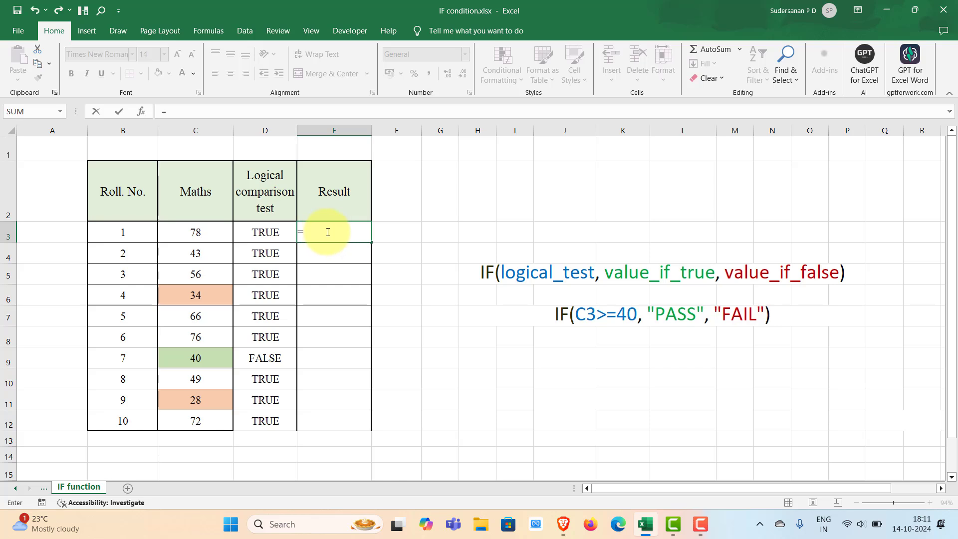
{"action": "type", "text": "IF"}
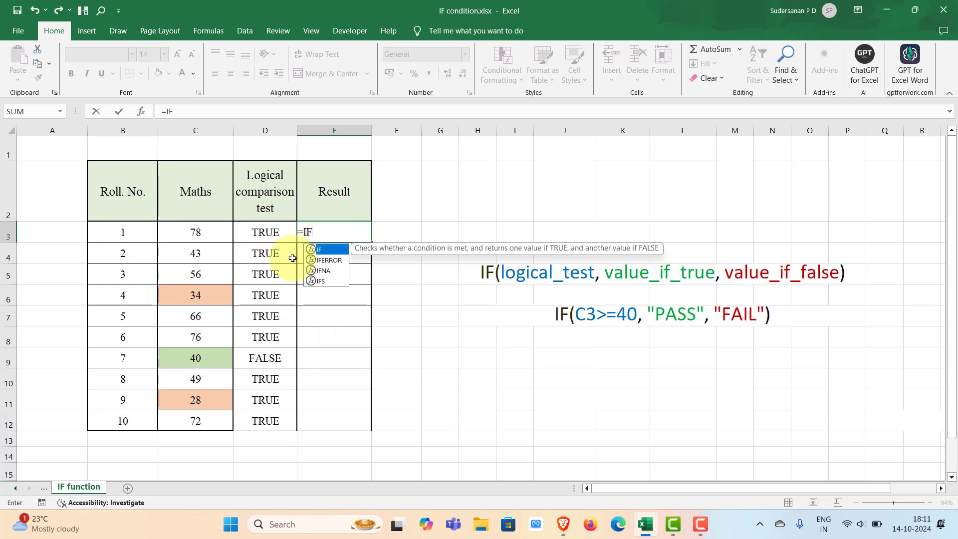
{"action": "double_click", "coordinate": [338, 249]}
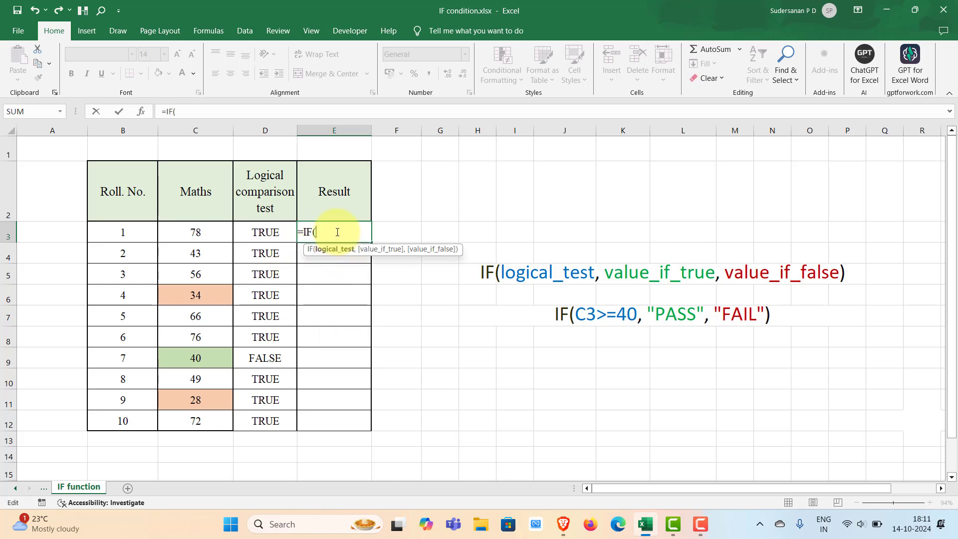
{"action": "left_click", "coordinate": [197, 230]}
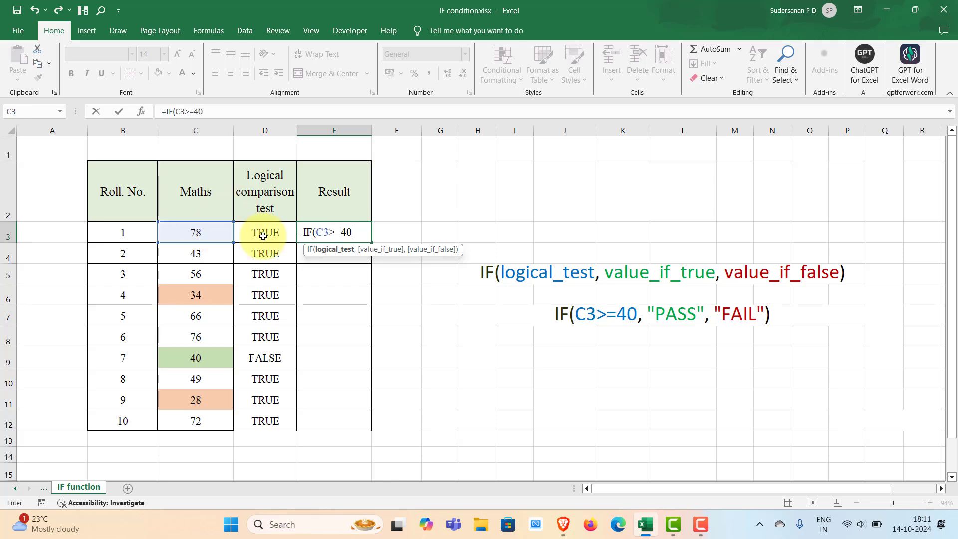
{"action": "type", "text": ">=40,"}
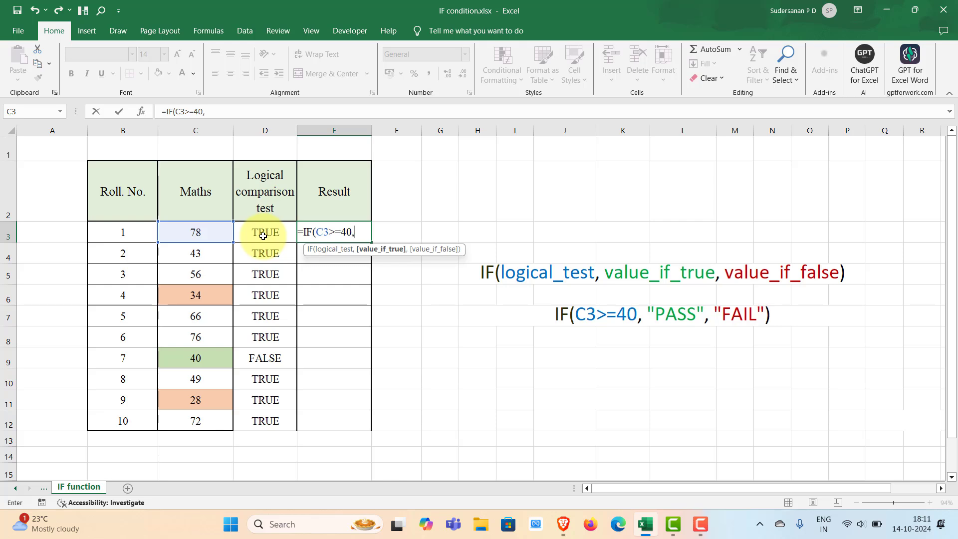
{"action": "left_click", "coordinate": [209, 233]}
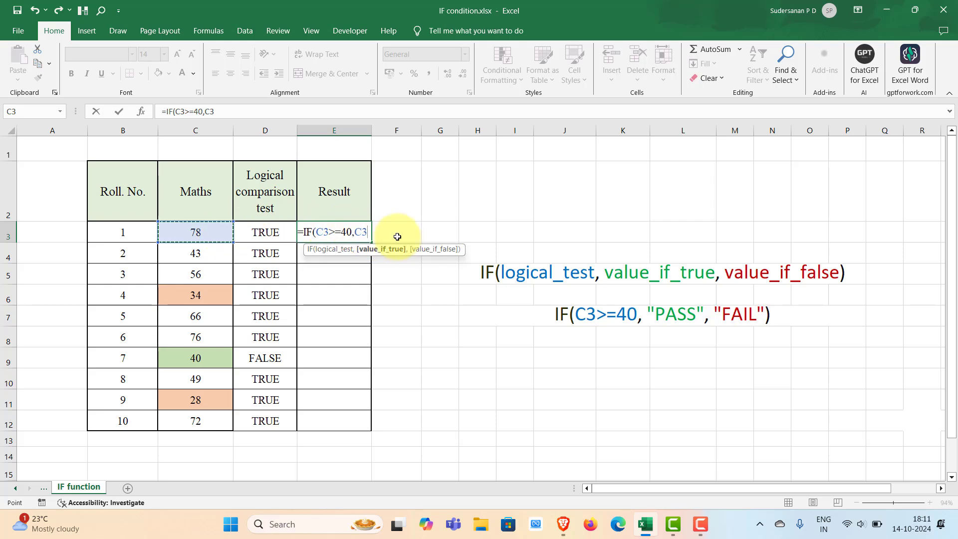
{"action": "type", "text": ","}
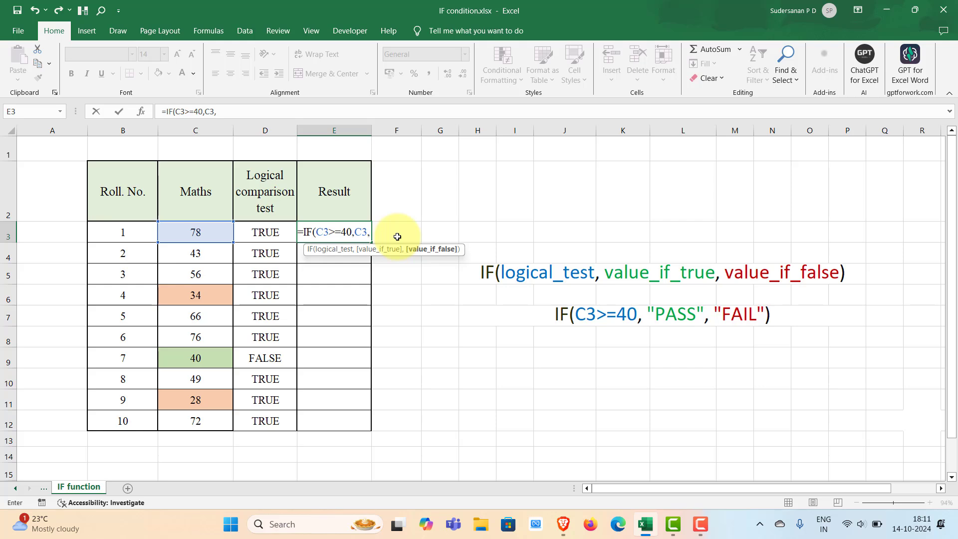
{"action": "type", "text": "\"F\""}
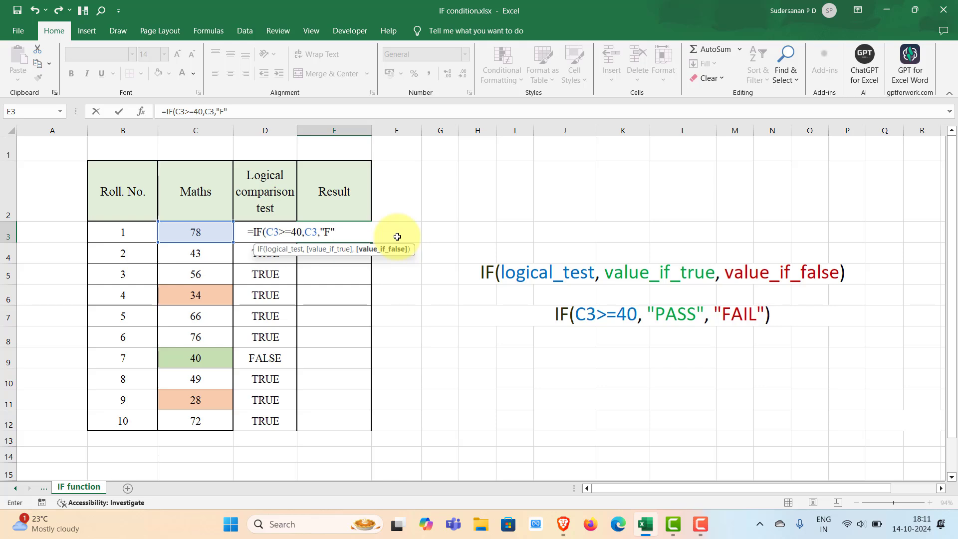
{"action": "type", "text": "F\")"}
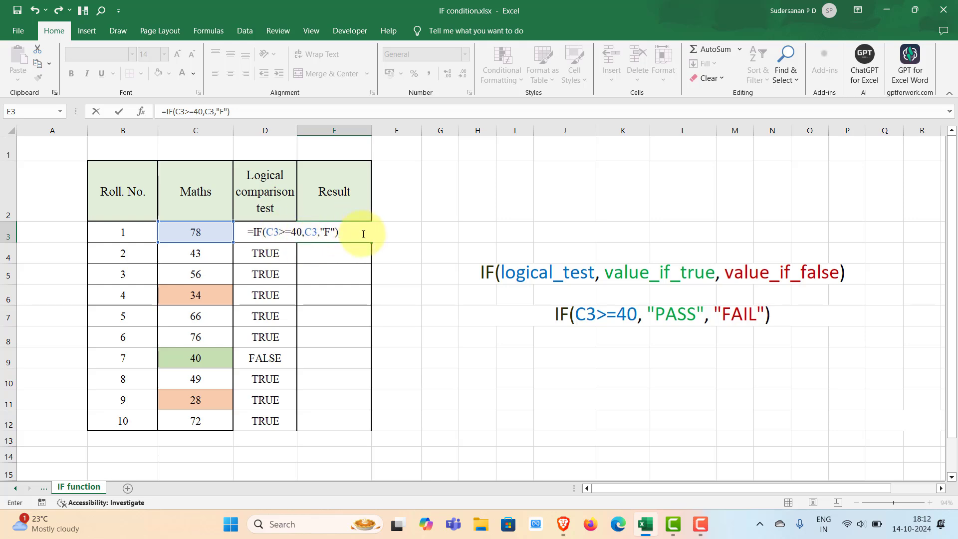
{"action": "key", "text": "Return"}
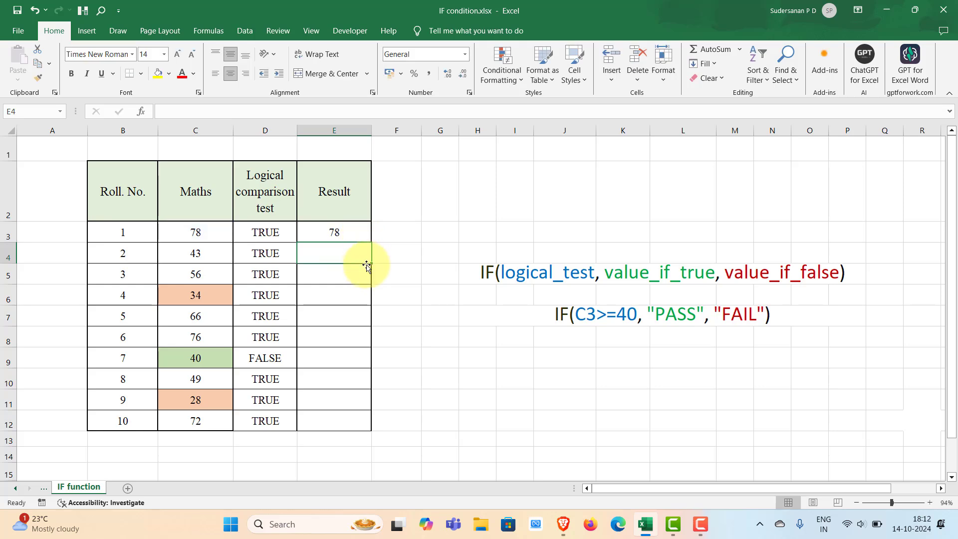
Fill the mark-or-F formula from E3 down the Result column to E12.
{"action": "left_click", "coordinate": [343, 234]}
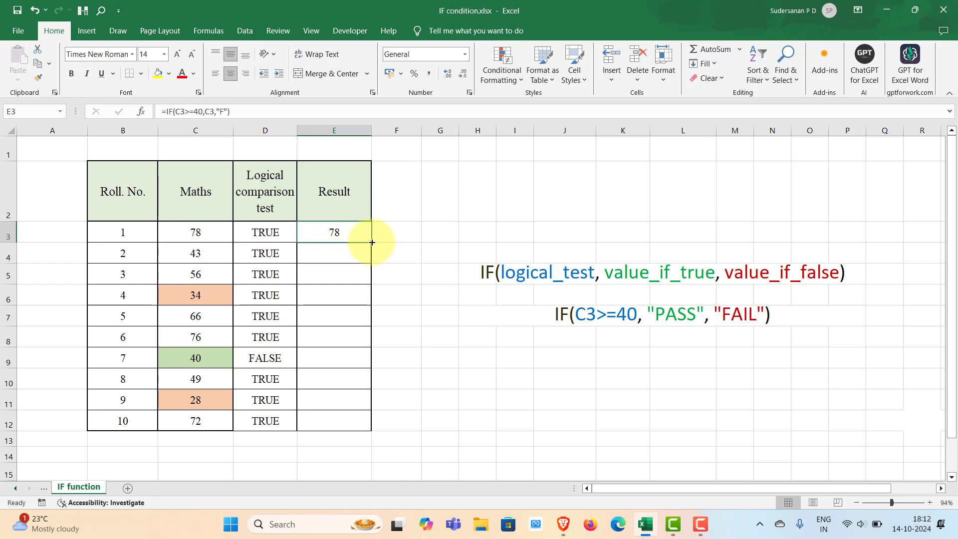
{"action": "double_click", "coordinate": [372, 243]}
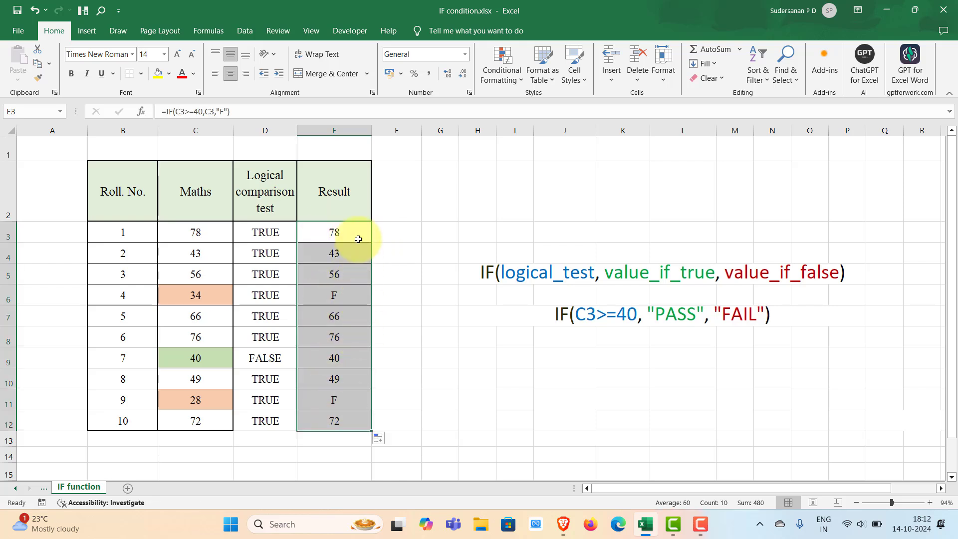
{"action": "left_click", "coordinate": [397, 293]}
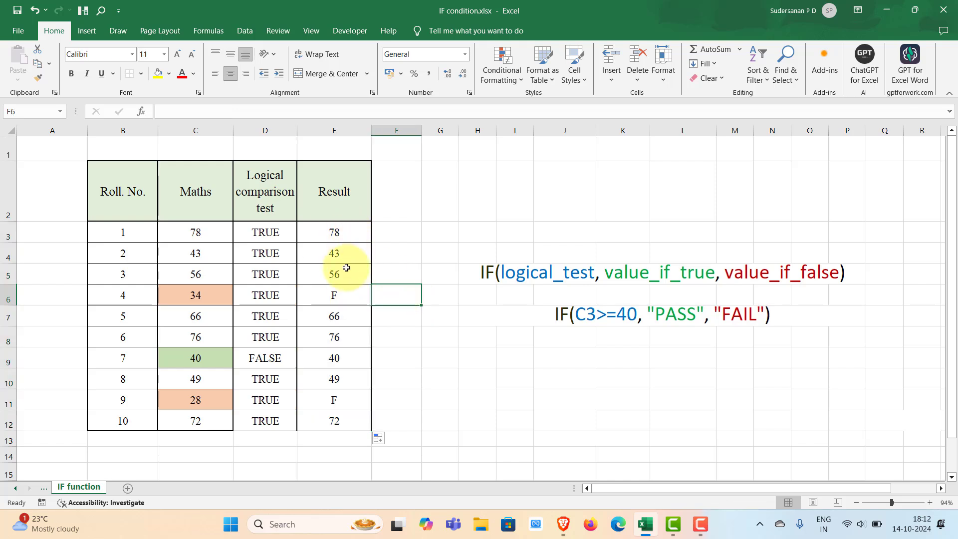
{"action": "left_click", "coordinate": [588, 382]}
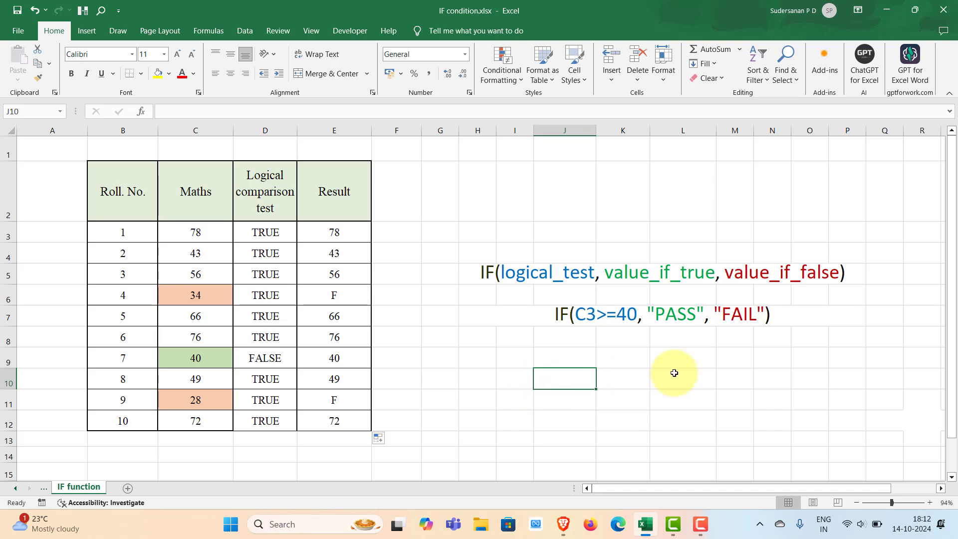